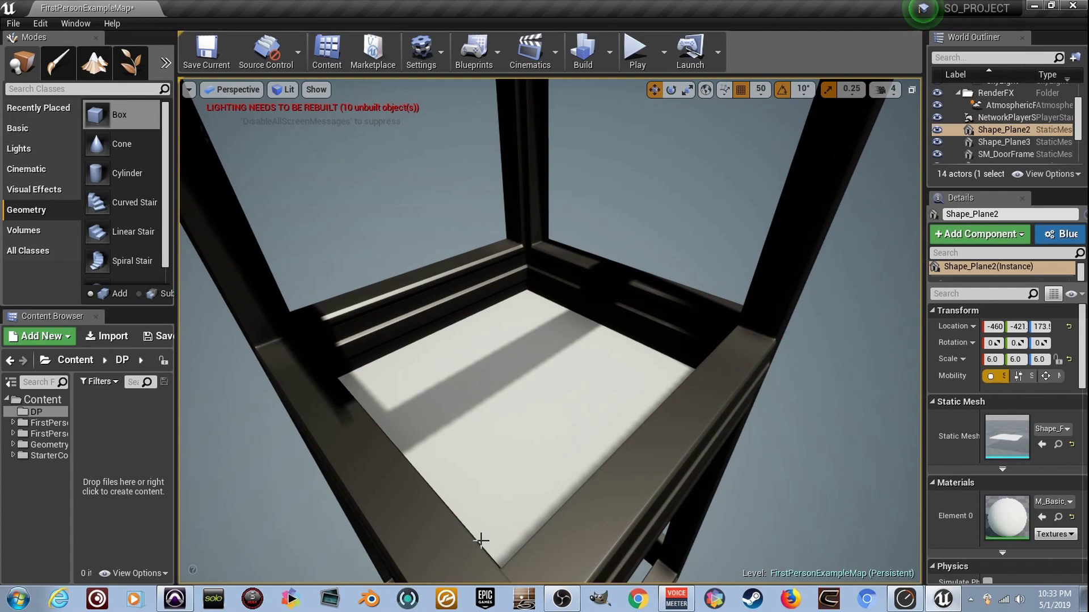
Try lowering the white plane inside the wooden frame by 50 units, and undo the move.
mouse_move(483, 540)
right_down()
mouse_move(619, 536)
mouse_move(484, 529)
right_up()
click(484, 486)
mouse_move(532, 465)
right_down()
mouse_move(532, 448)
mouse_move(535, 462)
right_up()
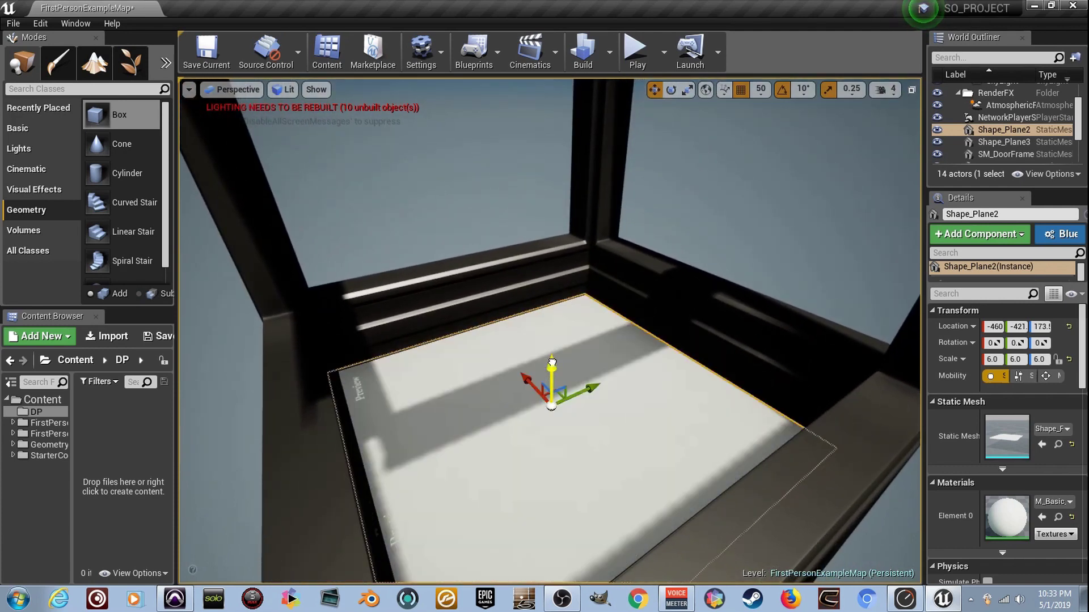
right_drag(536, 463, 604, 460)
right_drag(468, 525, 454, 522)
right_drag(584, 338, 584, 339)
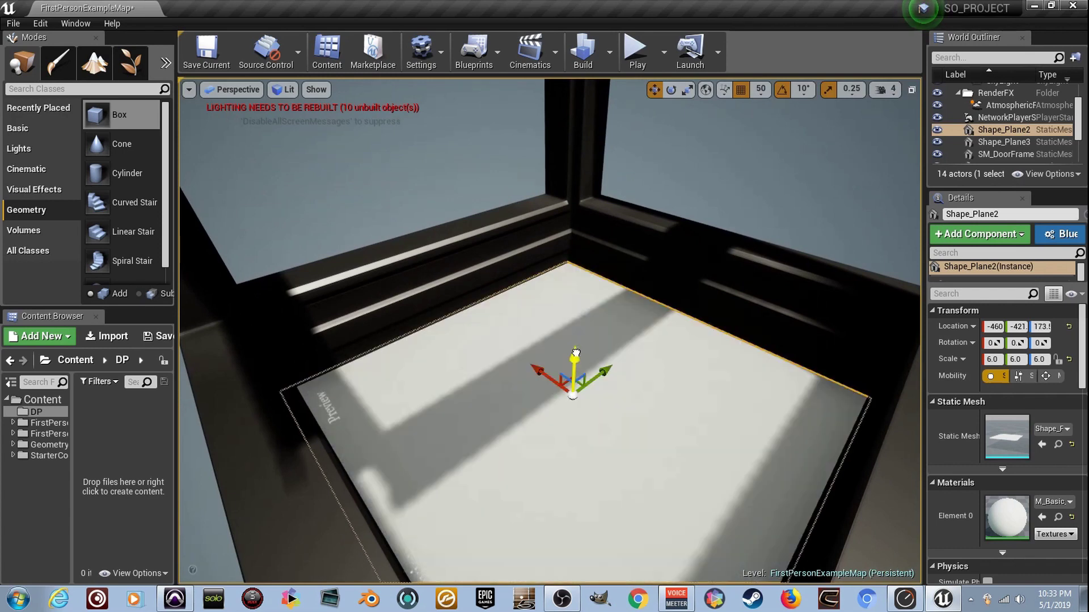
drag(569, 359, 572, 372)
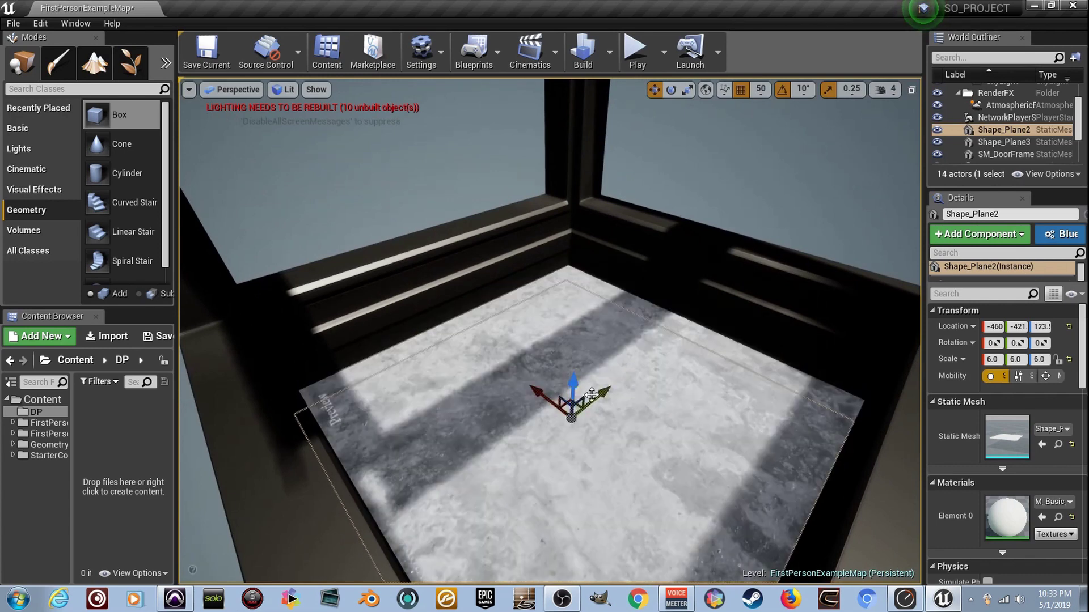
key(ctrl+z)
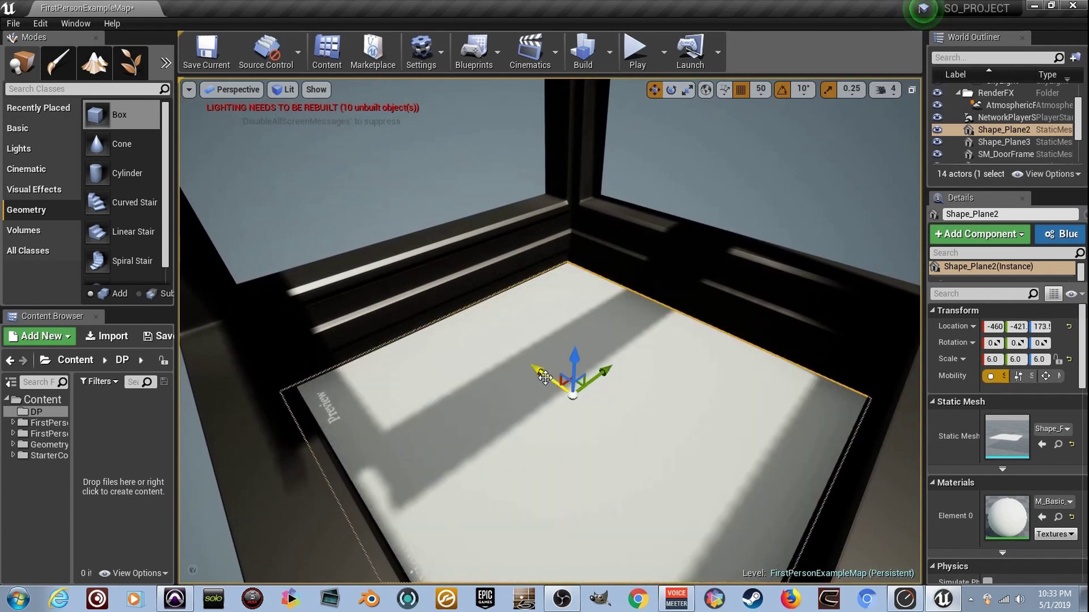
middle_drag(573, 447, 604, 447)
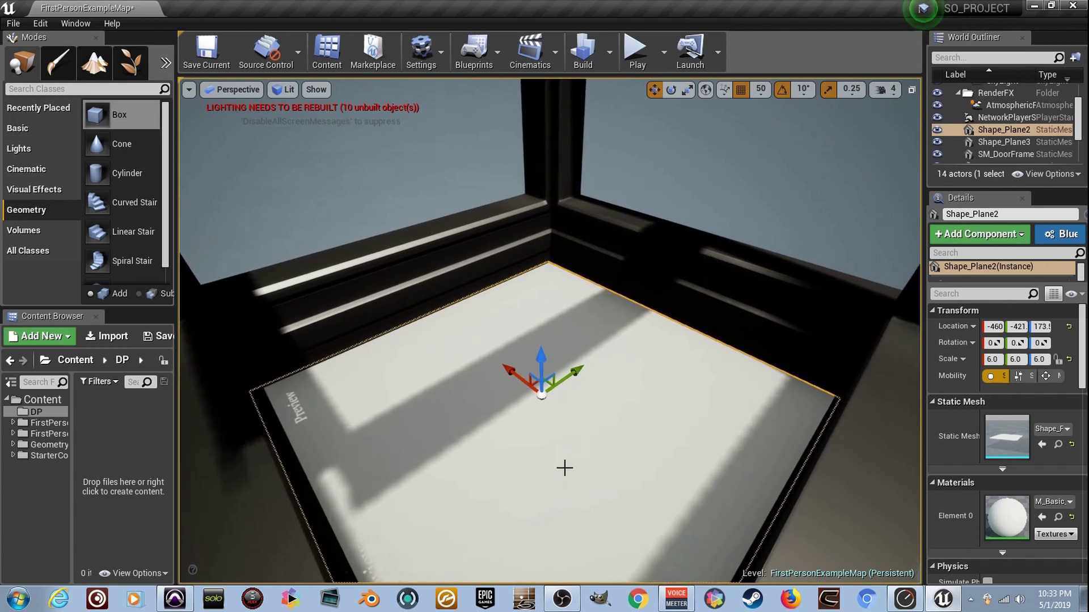
Create a new material named TT in the DP folder and open it for editing.
right_click(128, 415)
click(186, 334)
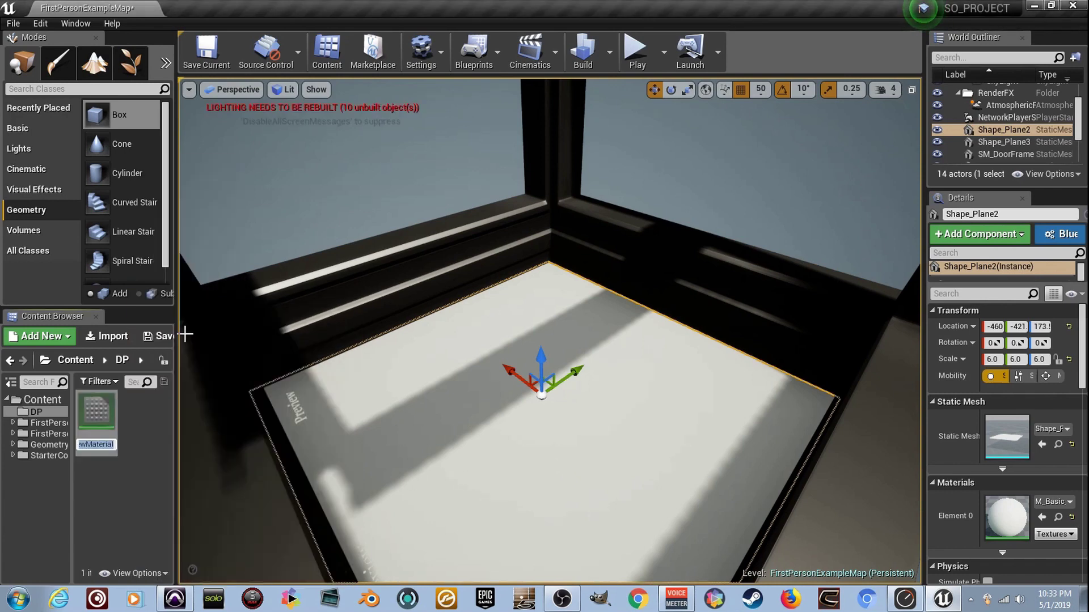
key(Return)
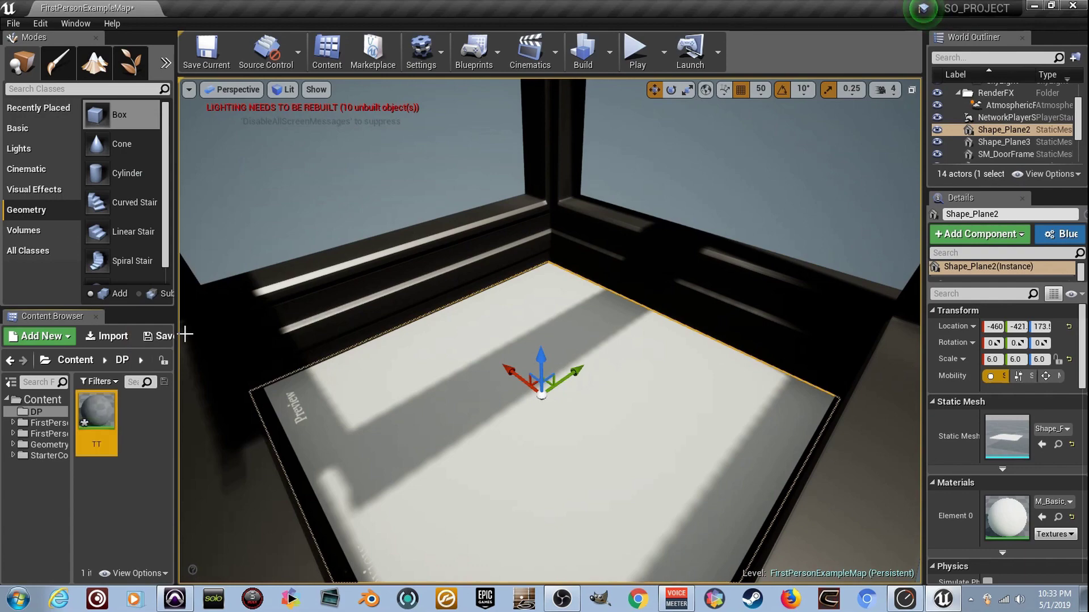
double_click(89, 420)
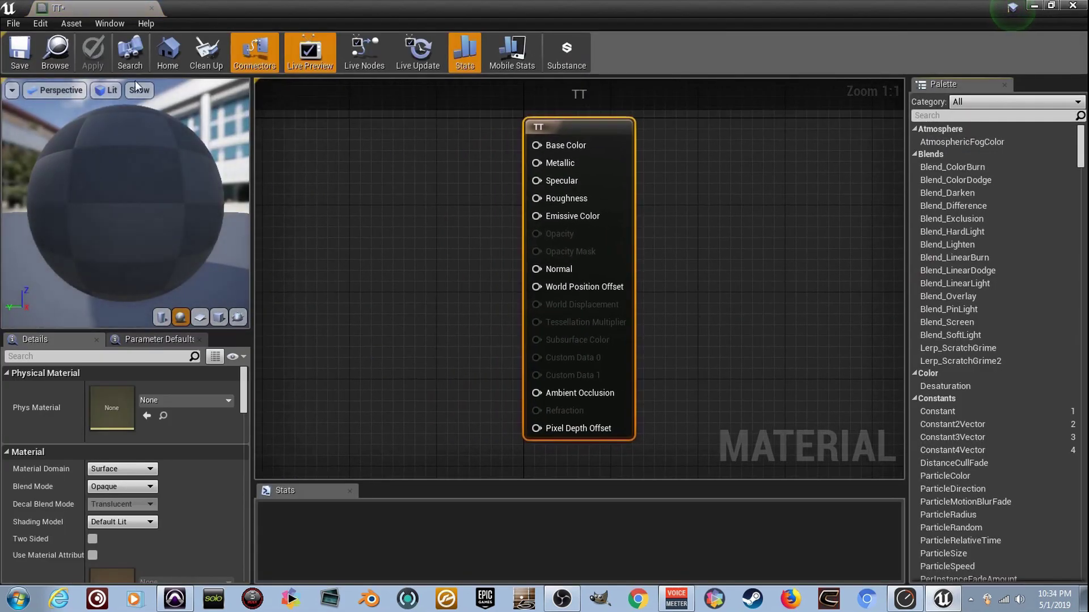
Dock the TT material editor beside the level and preview the material on a plane mesh.
click(141, 7)
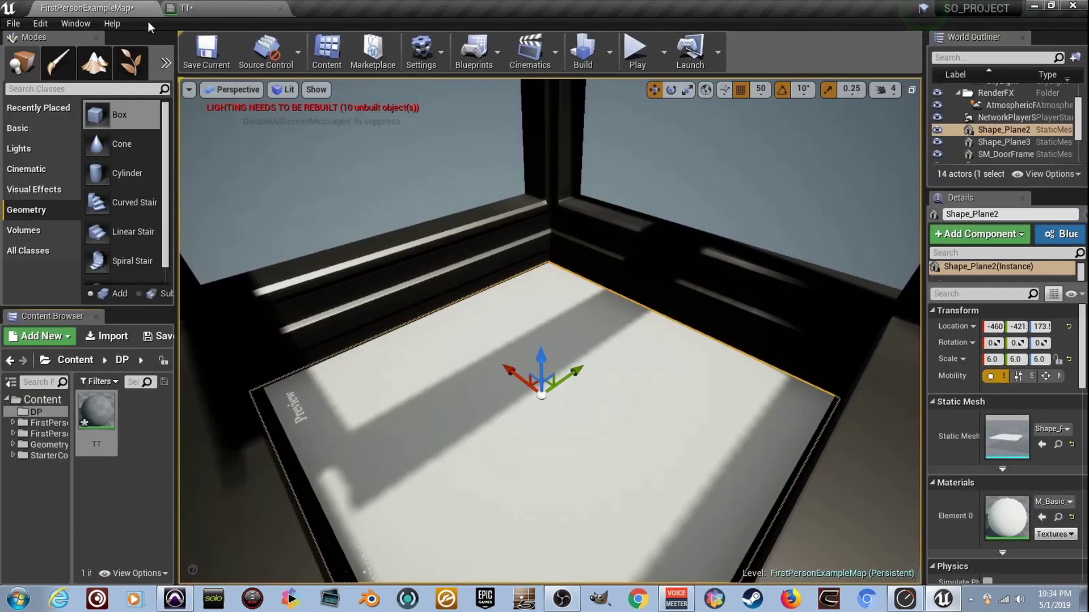
click(250, 8)
click(200, 317)
drag(163, 233, 164, 235)
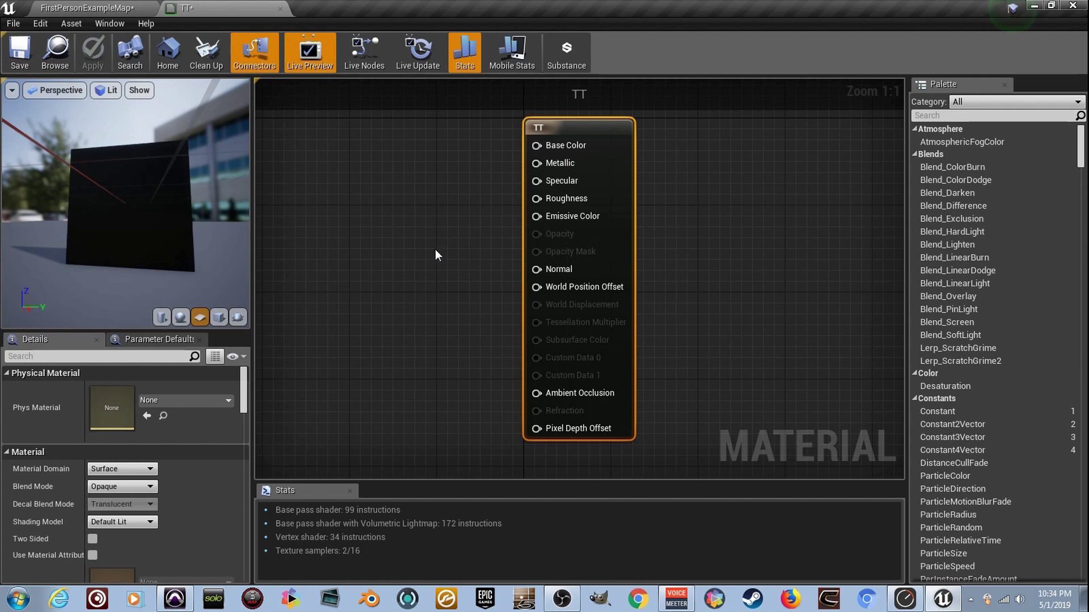
Add a RadialGradientExponential node and connect its output to the material's Base Color.
right_drag(441, 250, 607, 251)
right_click(537, 265)
text(radial)
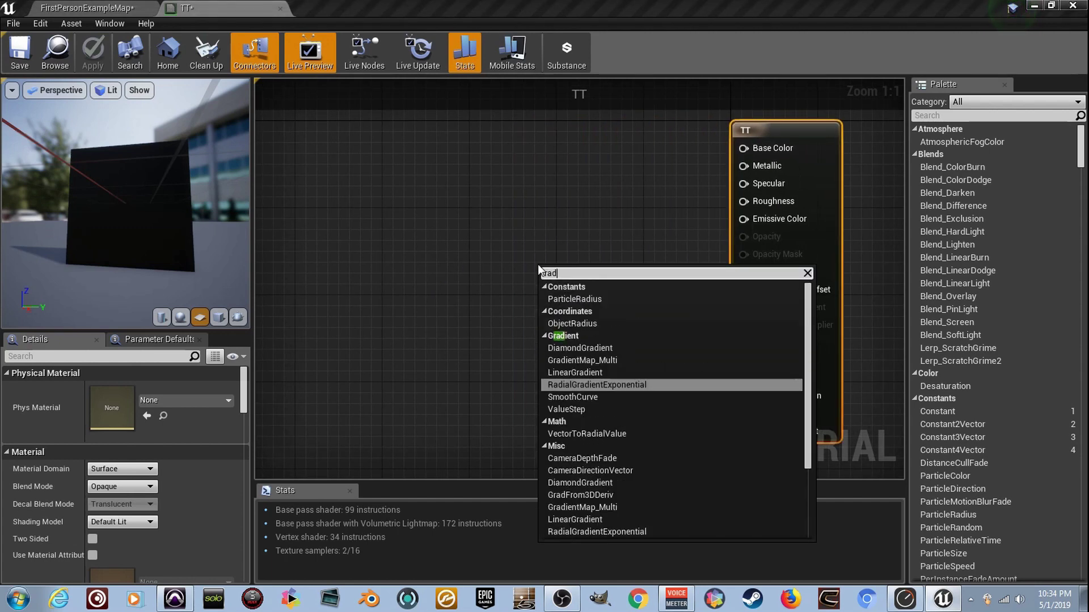
key(Return)
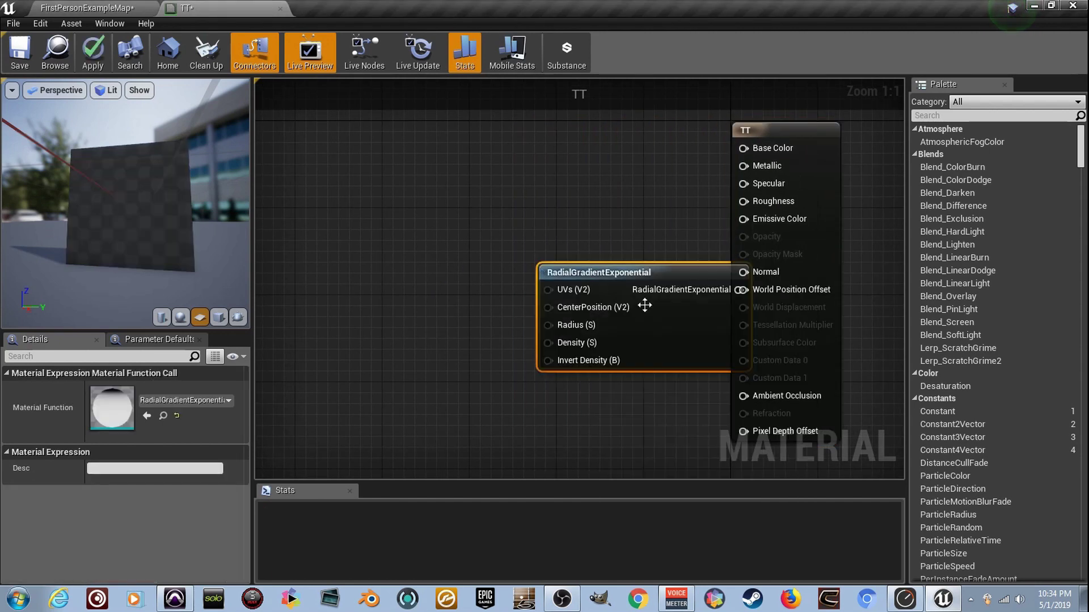
drag(644, 306, 434, 294)
drag(529, 278, 758, 153)
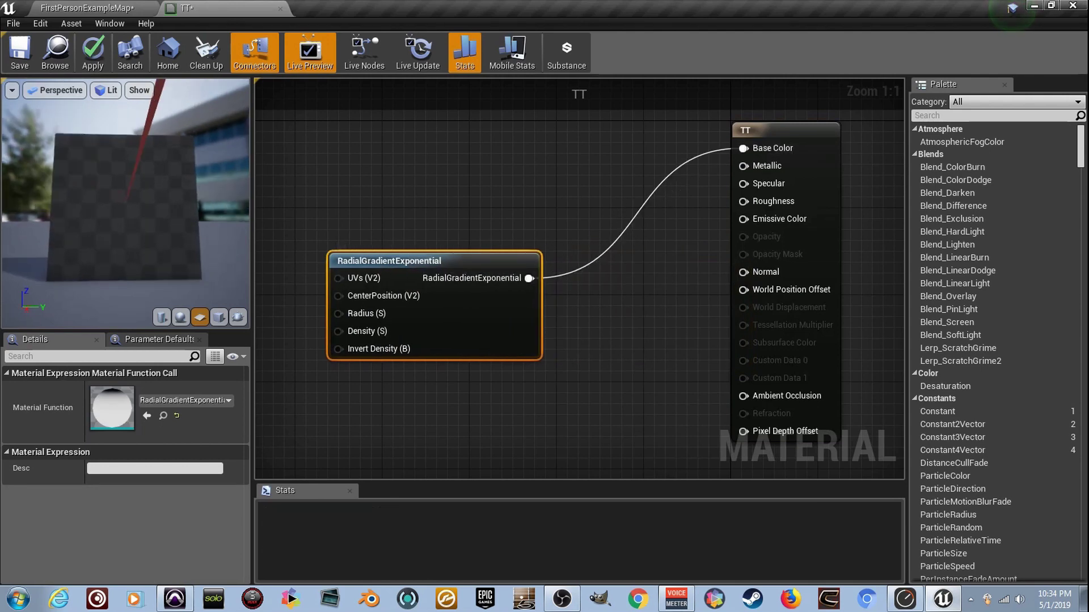
Add two constant nodes and connect them to the Radius and Density inputs of RadialGradientExponential.
right_drag(374, 236, 519, 188)
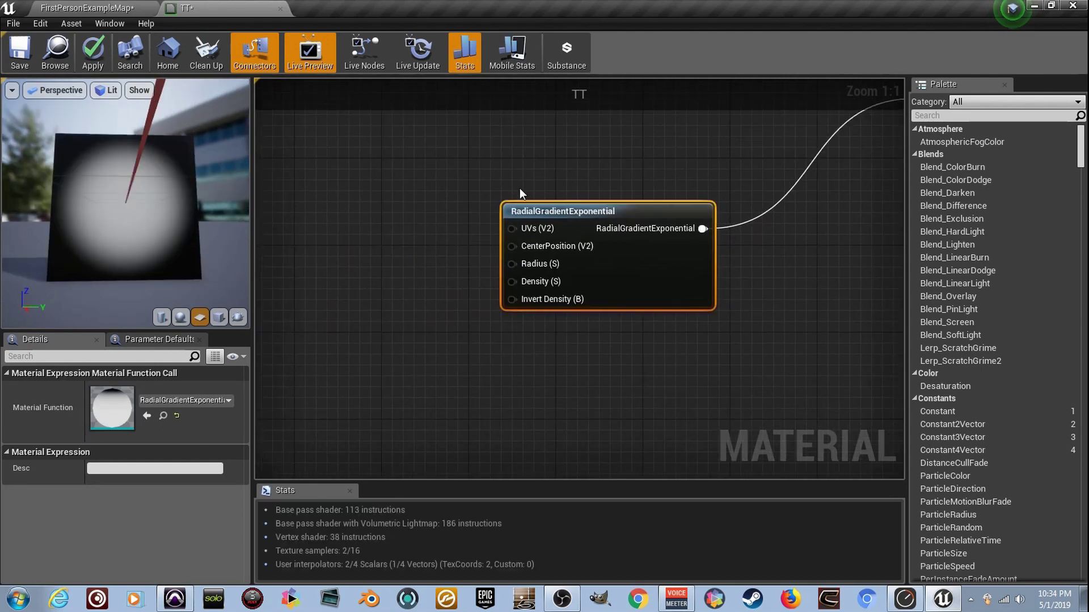
click(407, 234)
click(413, 291)
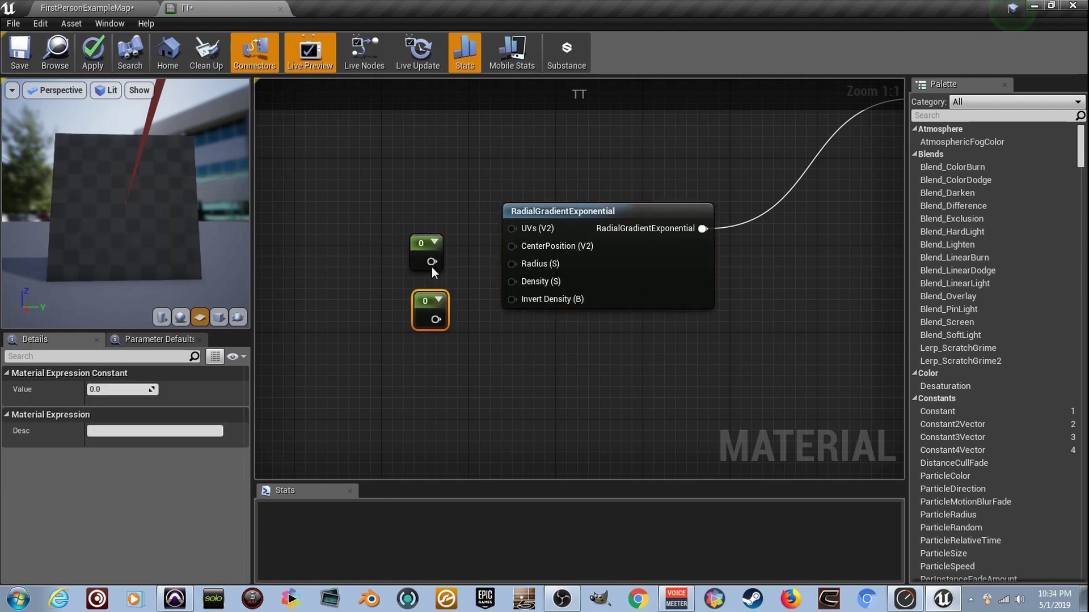
drag(511, 263, 436, 319)
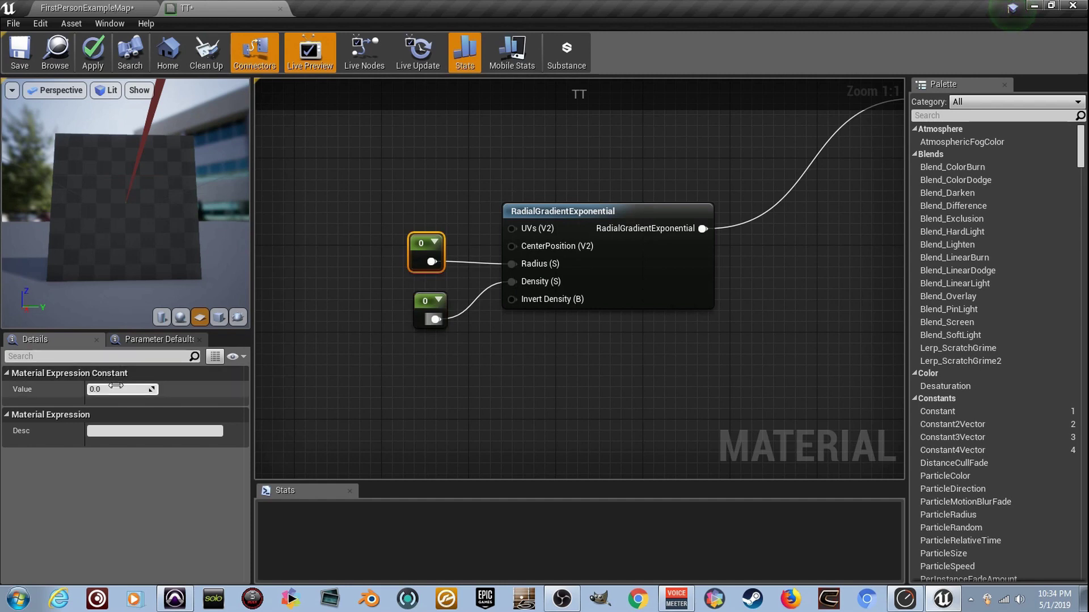
Set both the Radius constant and the Density constant to 1.
text(1)
key(Return)
click(424, 301)
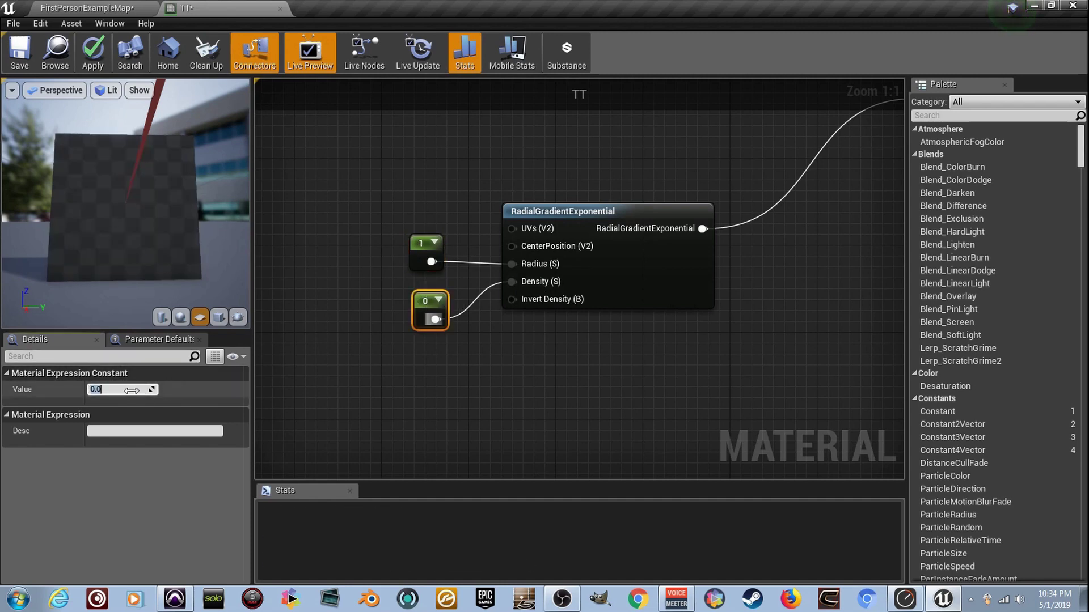
text(1)
key(Return)
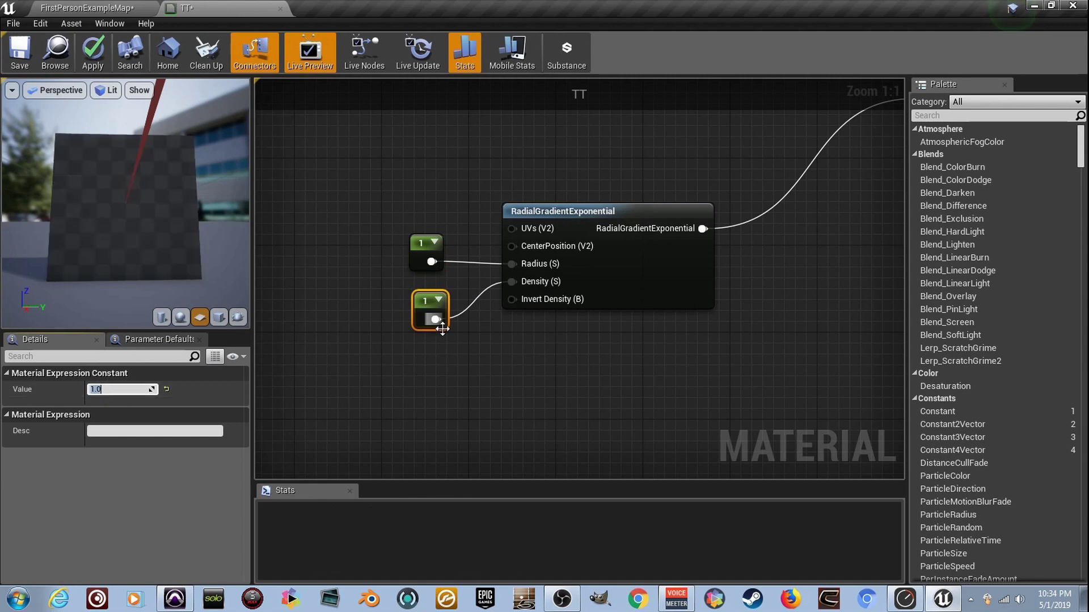
Disconnect the RadialGradientExponential output from the material's Base Color.
right_drag(615, 336, 402, 386)
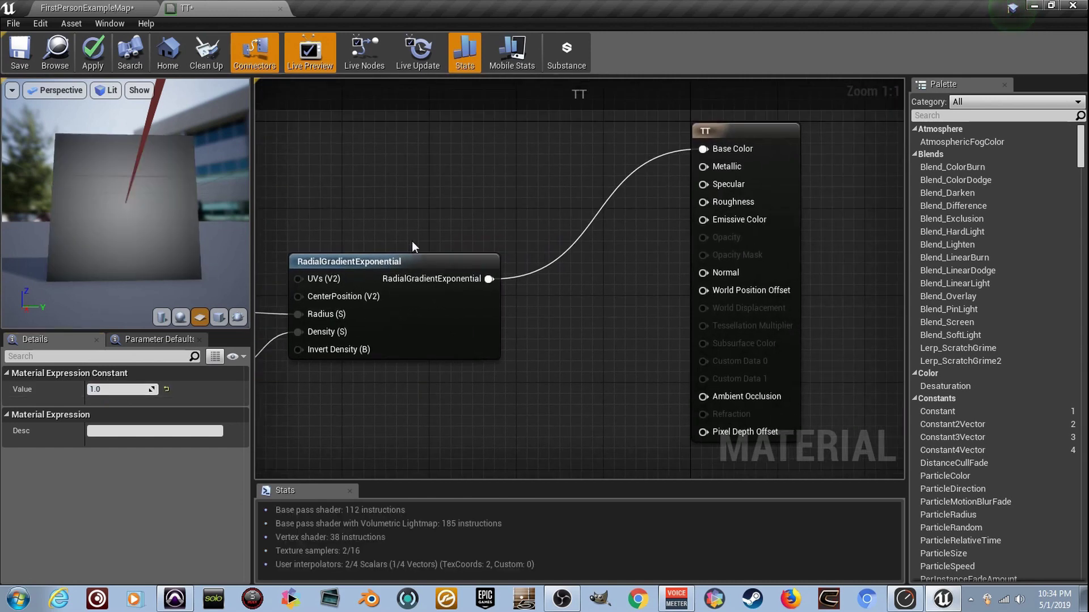
right_drag(412, 241, 488, 307)
alt+click(565, 345)
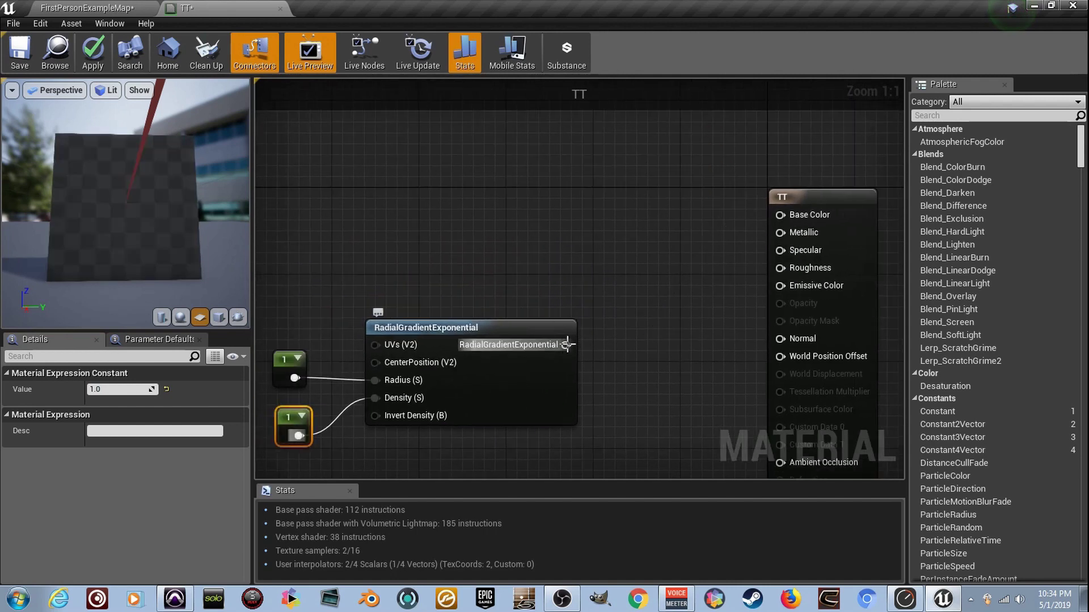
Add a TimeWithSpeedVariable node and connect its Frac Time output to Base Color.
right_drag(495, 263, 527, 286)
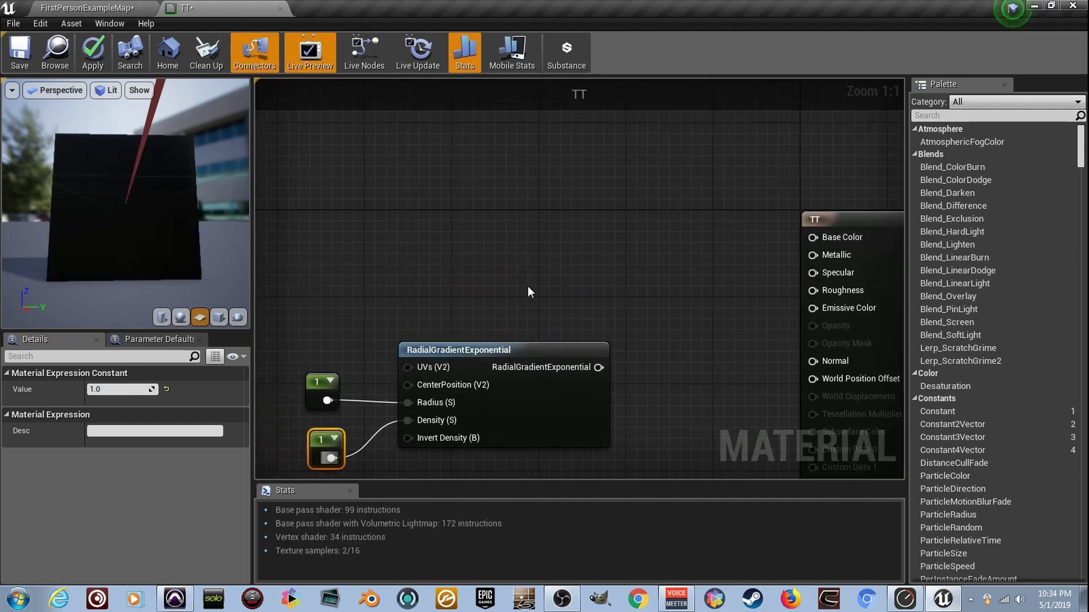
right_click(429, 211)
text(timew)
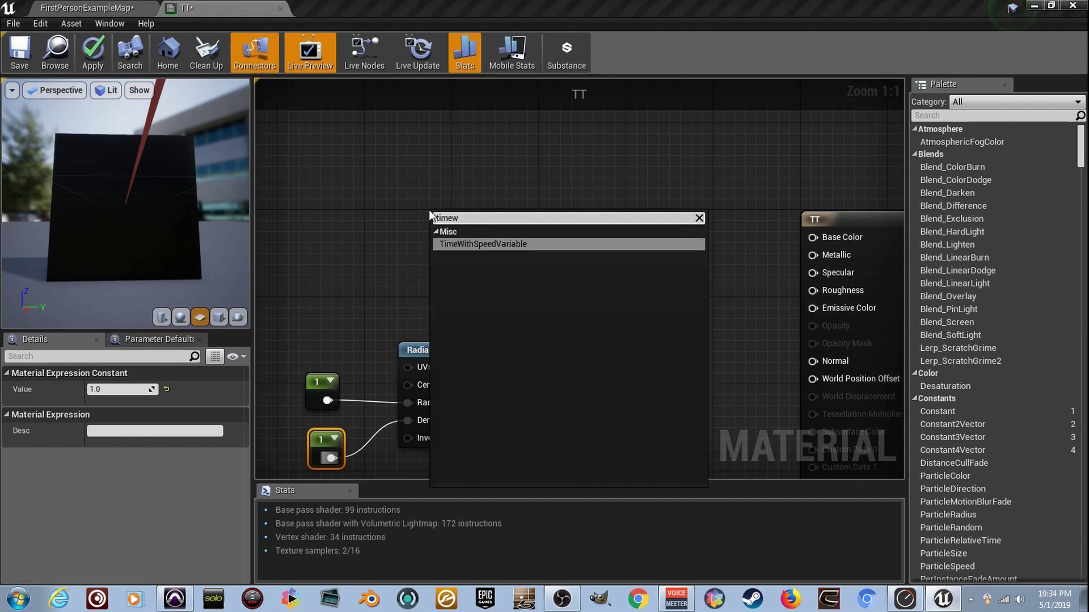
key(Return)
scroll(452, 211, up, 5)
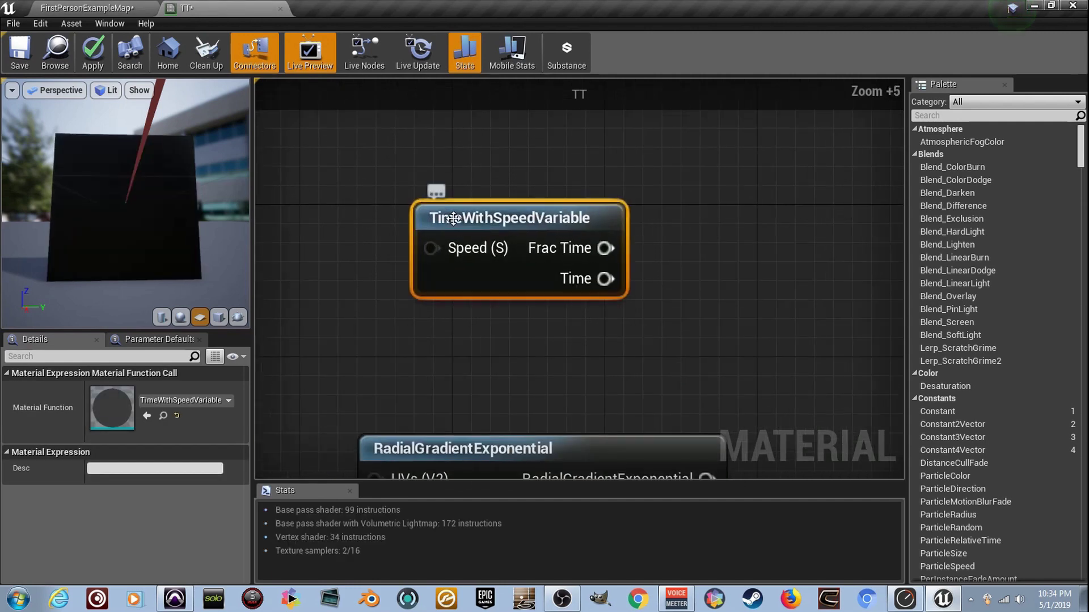
right_drag(525, 217, 469, 236)
scroll(448, 246, down, 3)
drag(446, 251, 841, 259)
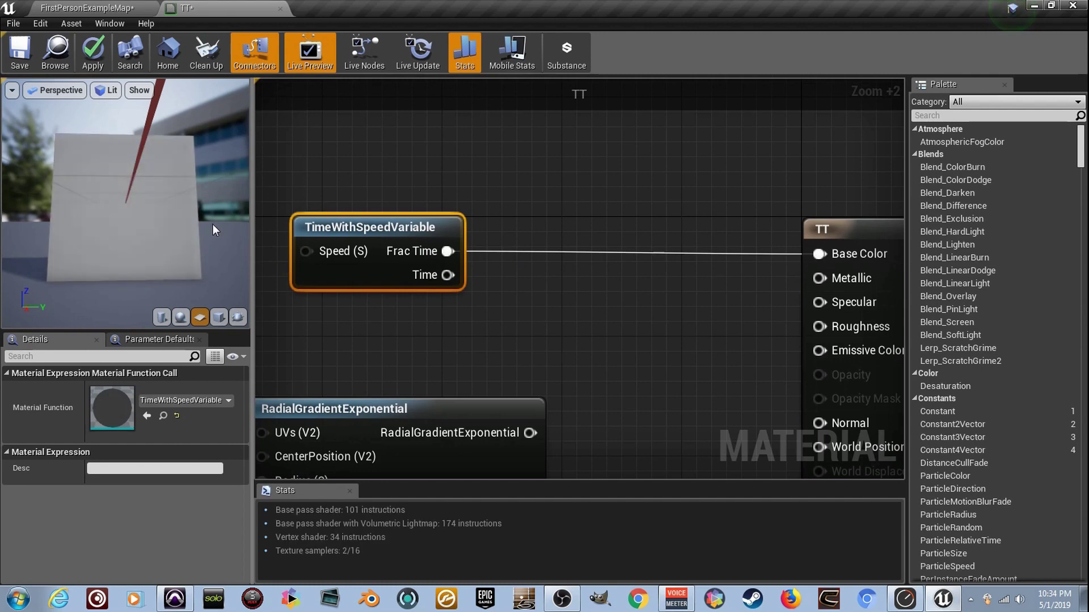
Add a constant node, connect it to the Speed input of TimeWithSpeedVariable, and set its value to 0.25.
right_drag(354, 260, 425, 259)
scroll(426, 260, up, 5)
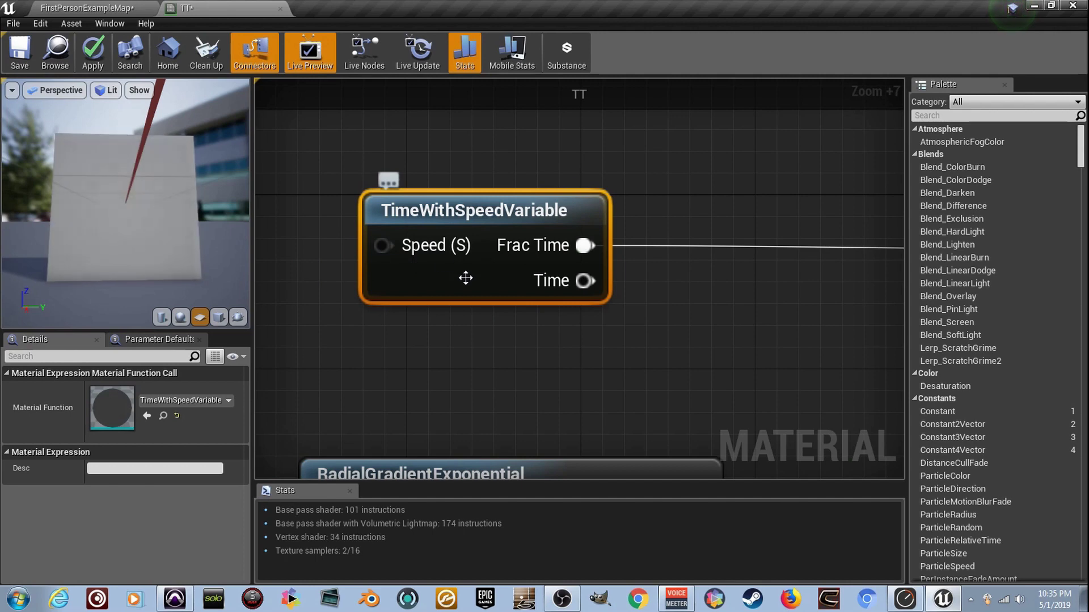
scroll(433, 289, down, 3)
right_drag(286, 219, 370, 219)
key(1)
click(318, 216)
drag(355, 263, 489, 274)
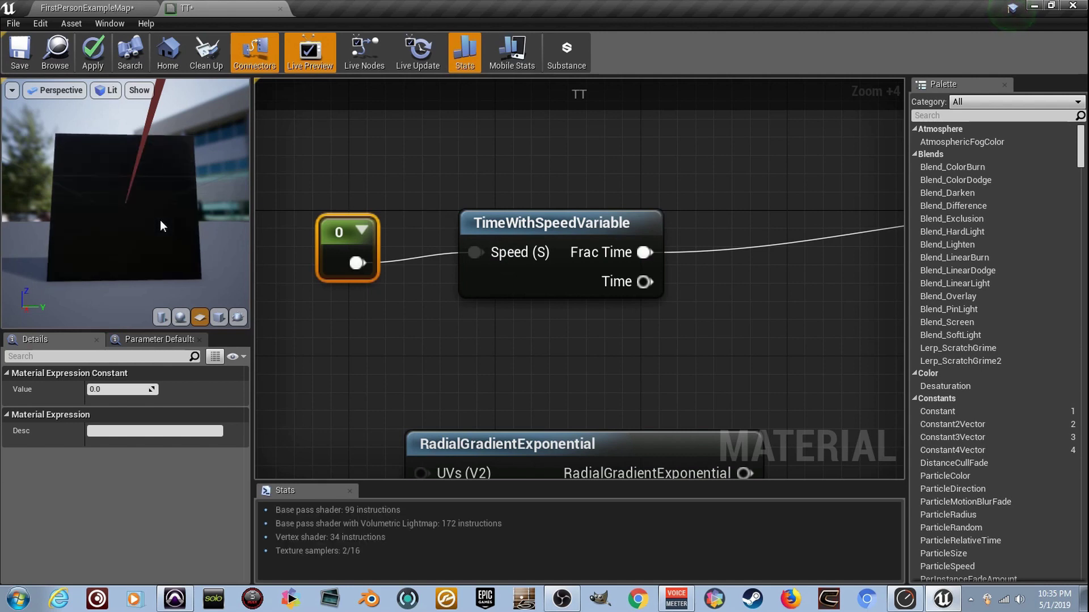
click(135, 390)
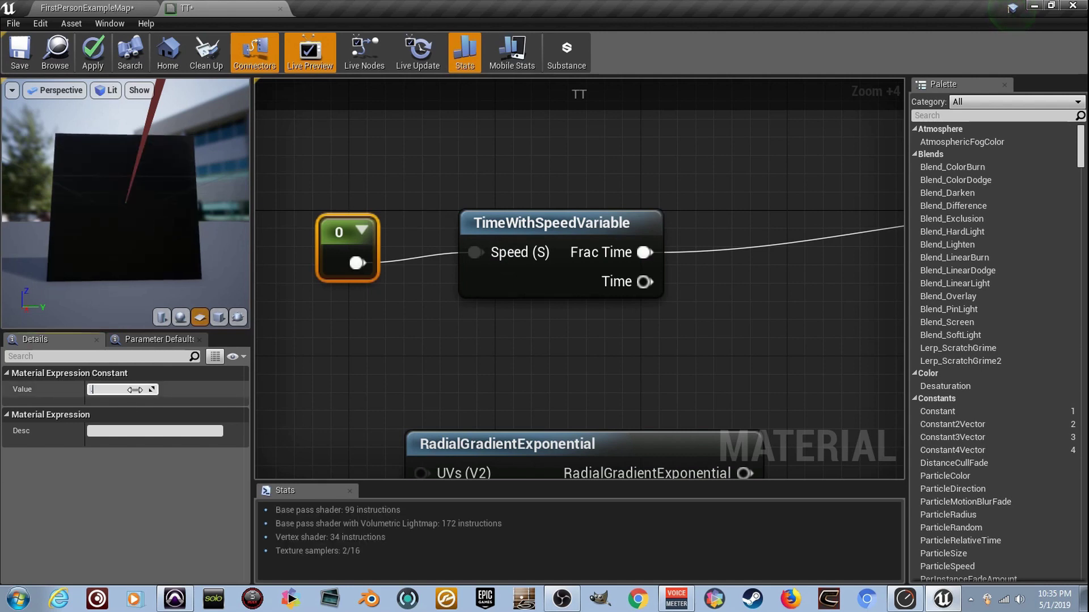
text(0.25)
key(Return)
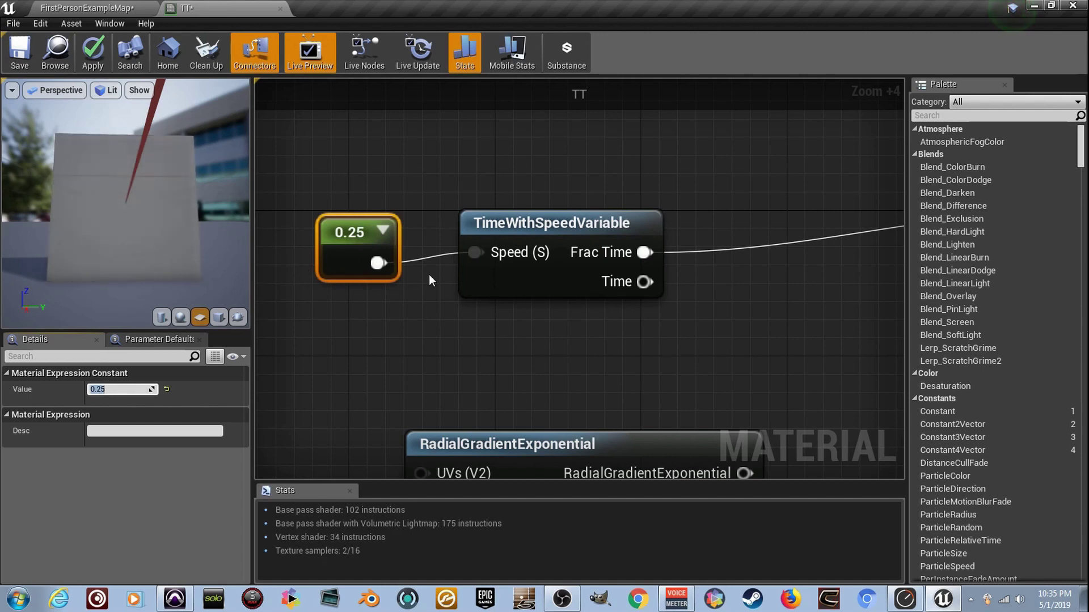
Move the radial gradient and time nodes, with their constants, farther from the material output node to make room.
right_drag(425, 275, 378, 258)
scroll(515, 302, down, 2)
right_drag(515, 301, 557, 224)
scroll(494, 276, down, 3)
drag(589, 396, 379, 288)
drag(531, 265, 433, 255)
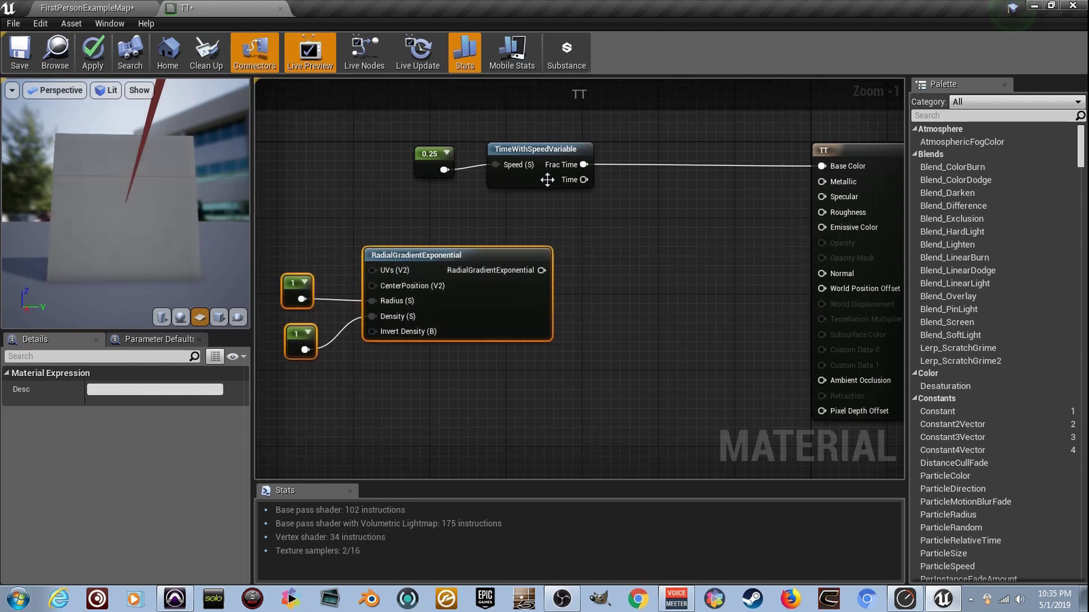
drag(568, 330, 305, 160)
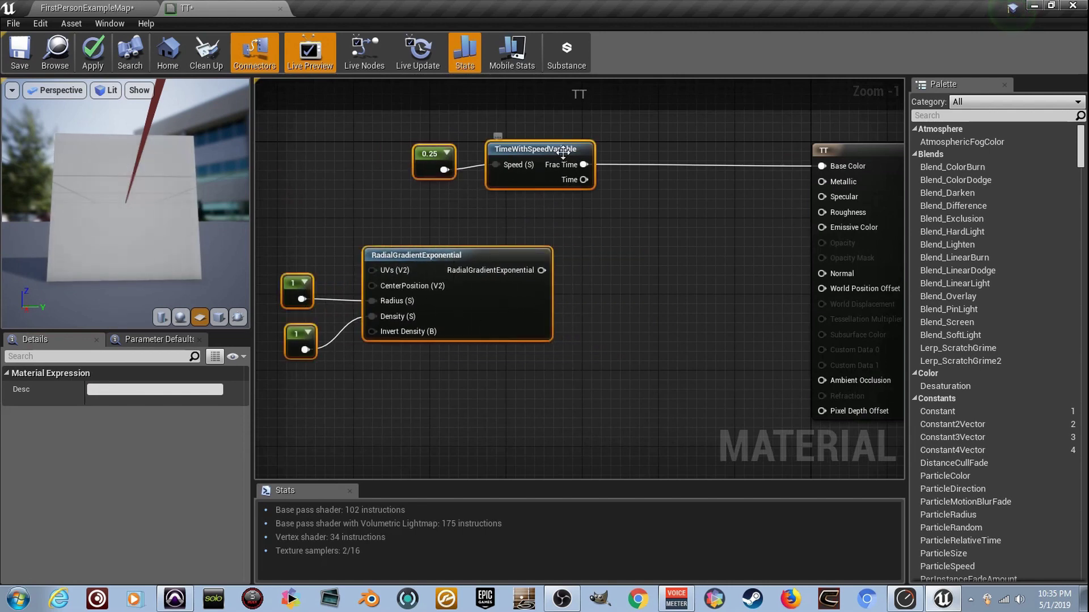
drag(563, 152, 418, 152)
Add an Add node with Frac Time in A and the radial gradient in B, and connect its result to Base Color.
right_drag(440, 201, 610, 211)
scroll(615, 221, up, 1)
key(a)
click(659, 248)
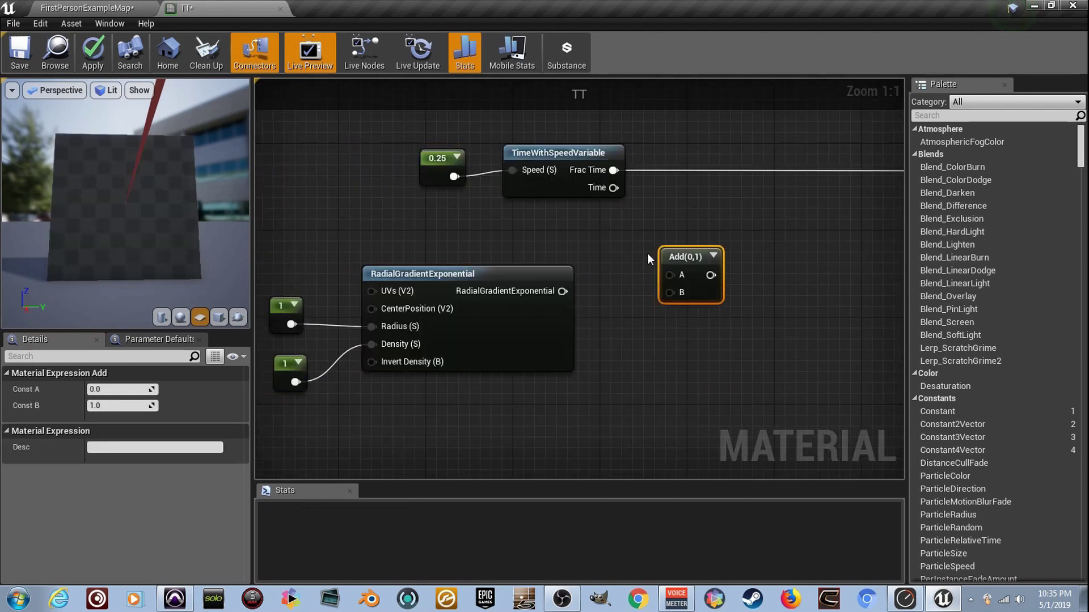
drag(562, 291, 669, 293)
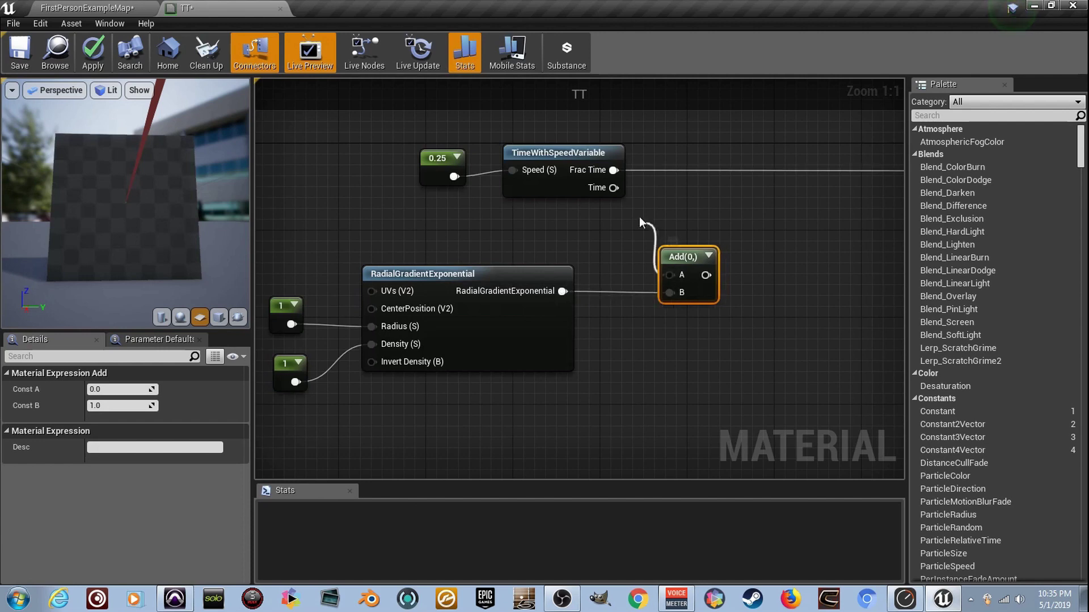
drag(612, 181, 614, 170)
right_drag(738, 269, 487, 274)
drag(445, 280, 800, 176)
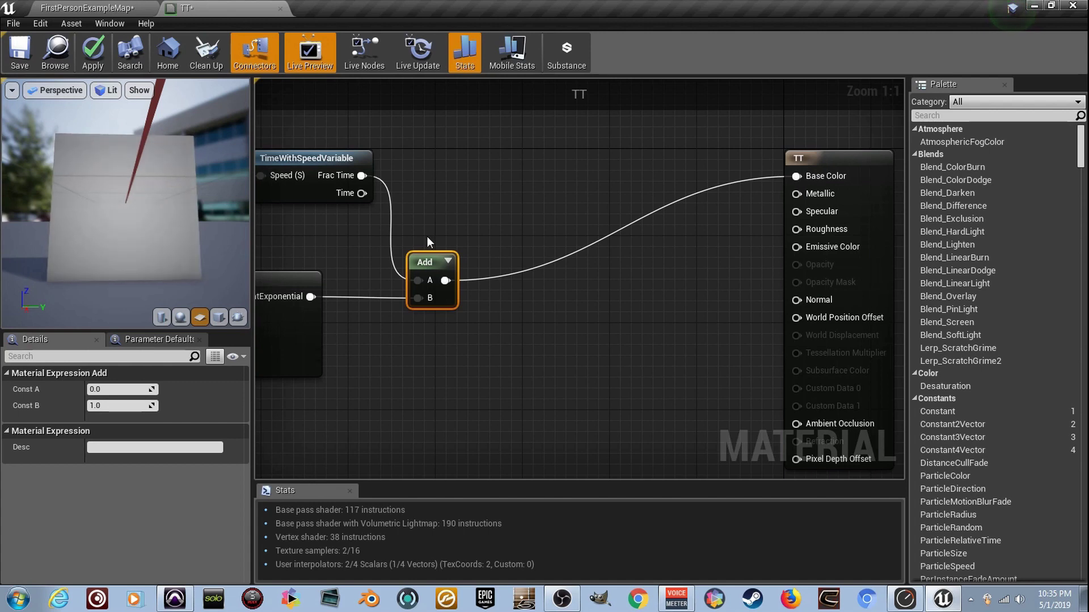
Move the time, radial gradient, constant and Add nodes together farther from the material output node.
scroll(475, 237, down, 2)
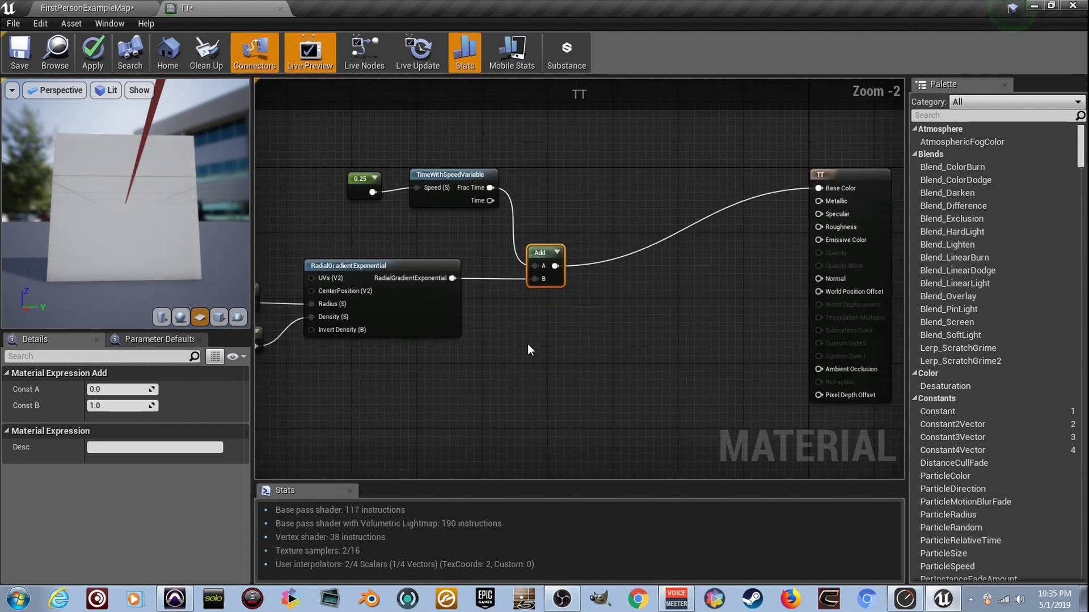
drag(445, 281, 453, 170)
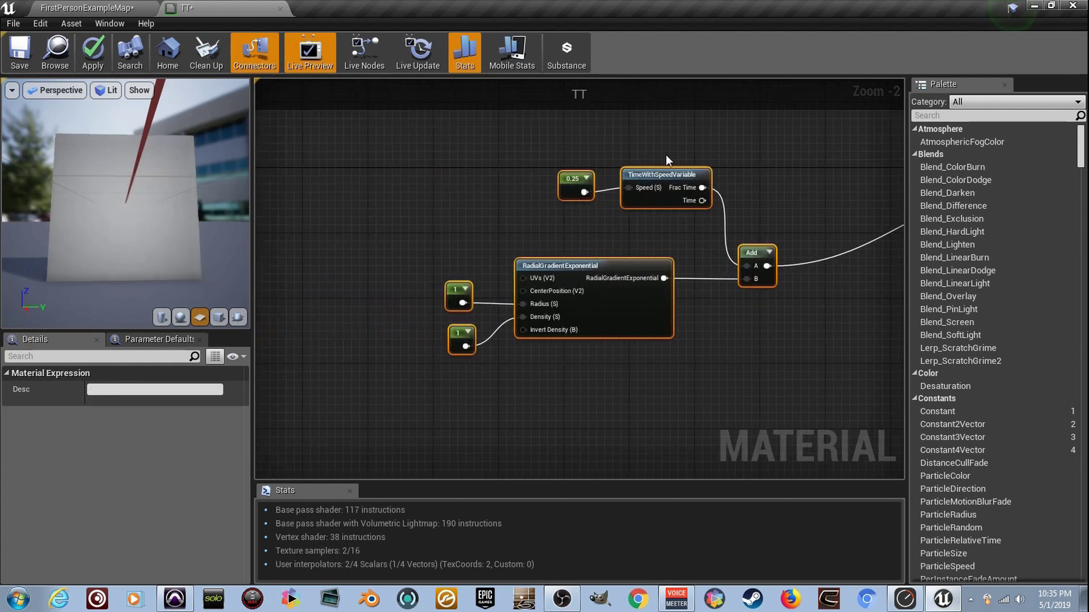
click(674, 166)
drag(845, 363, 371, 119)
drag(661, 171, 604, 156)
right_drag(735, 214, 578, 221)
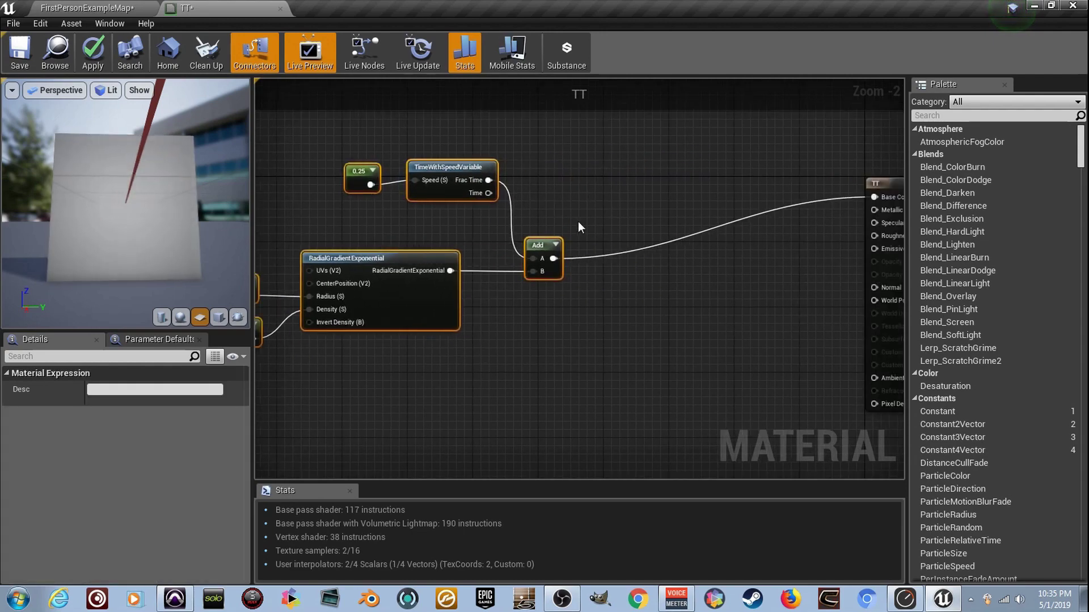
Add a Sine node, feed the Add result into it, and connect its output to Base Color.
scroll(623, 261, up, 2)
right_click(591, 249)
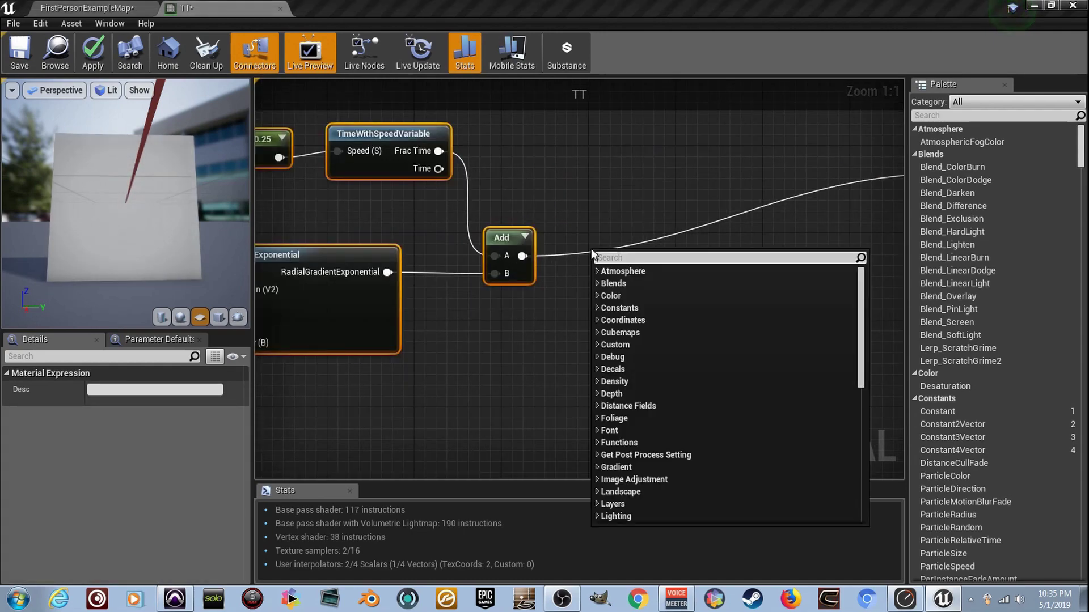
text(sine)
key(Return)
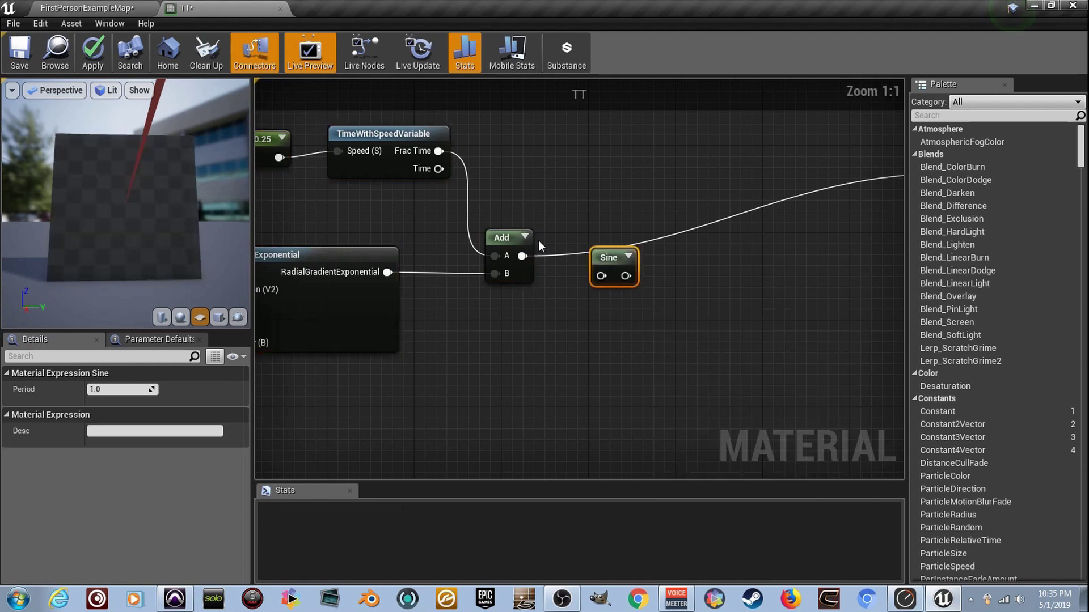
drag(522, 256, 611, 240)
click(631, 260)
right_drag(703, 272, 555, 301)
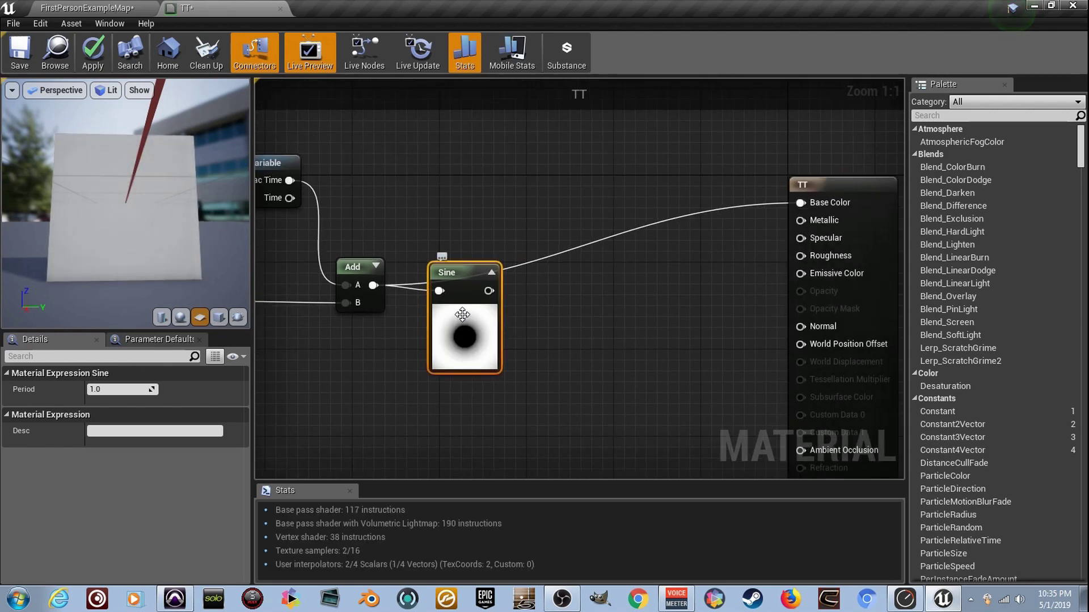
drag(489, 291, 810, 206)
right_drag(271, 241, 496, 255)
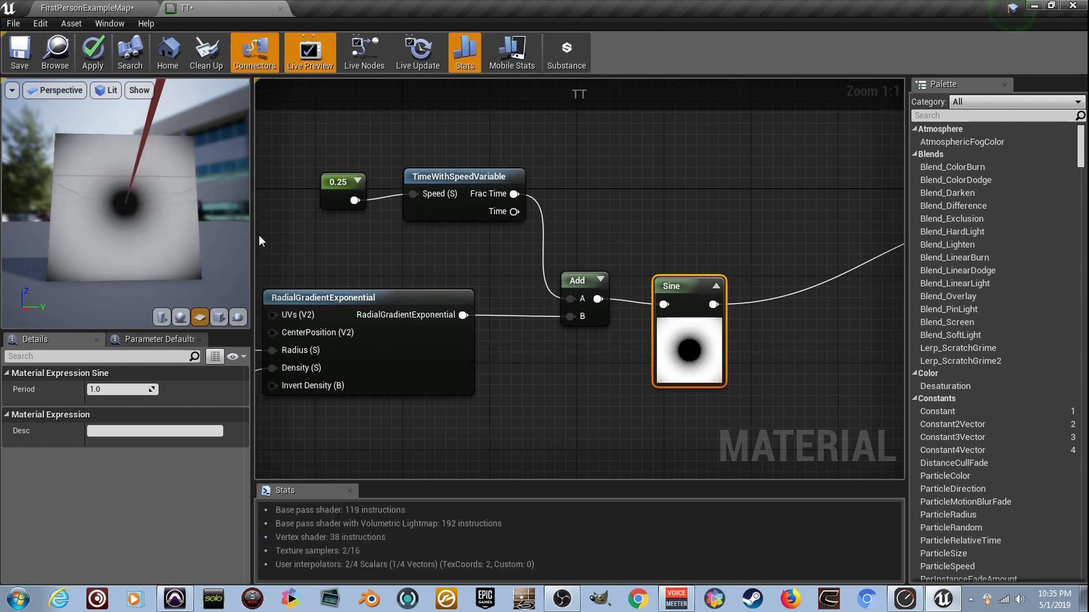
Set the Sine node's period to 0.2 and save the material.
right_drag(273, 232, 219, 226)
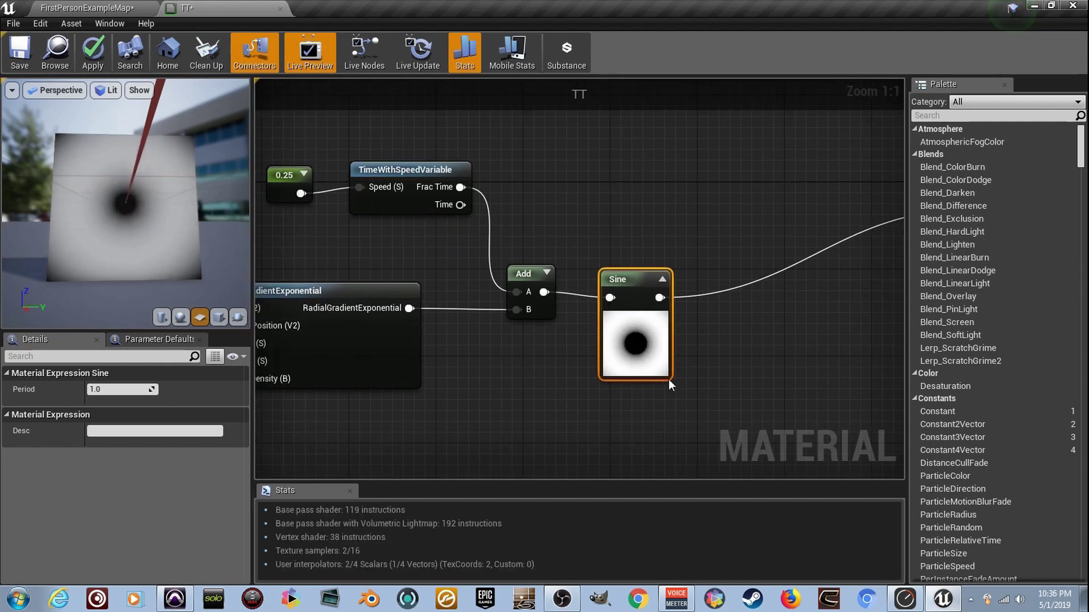
click(126, 389)
text(0.2)
key(Return)
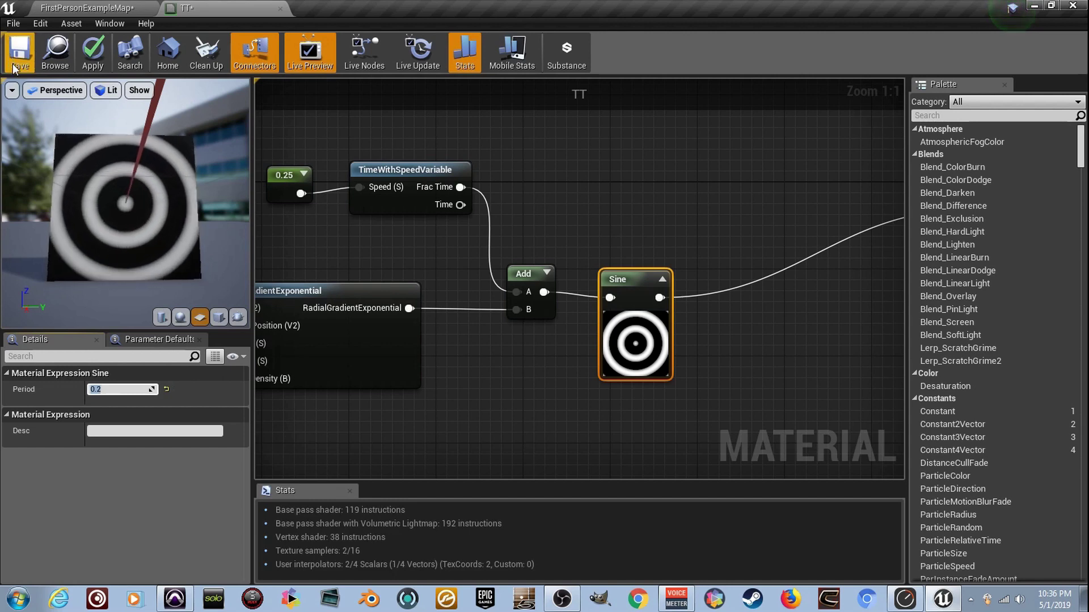
key(ctrl+s)
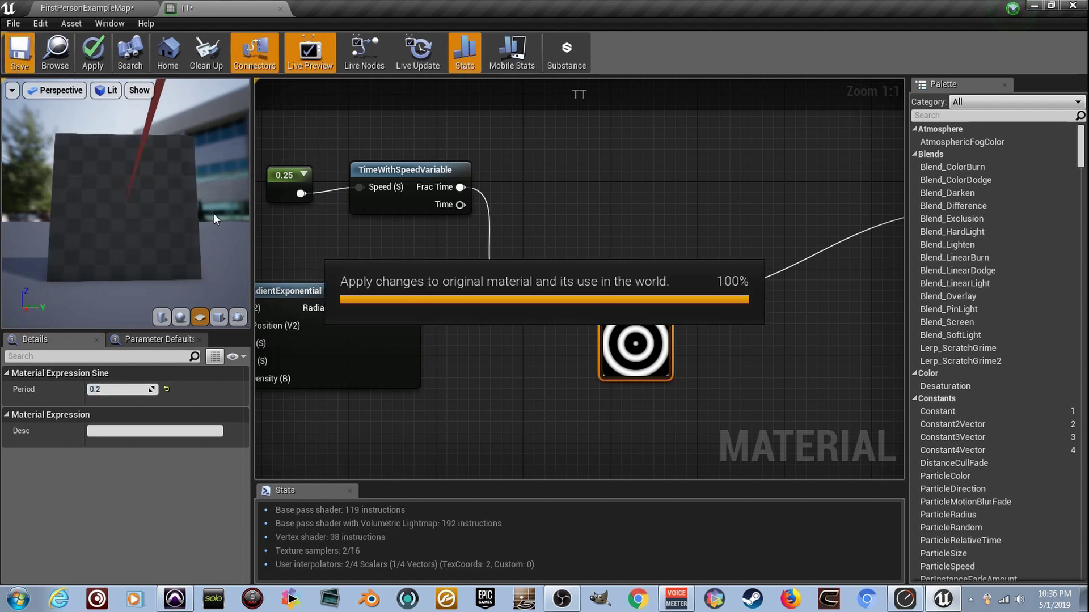
Switch to the FirstPersonExampleMap level and apply the TT material to the plane in the door frame.
click(122, 8)
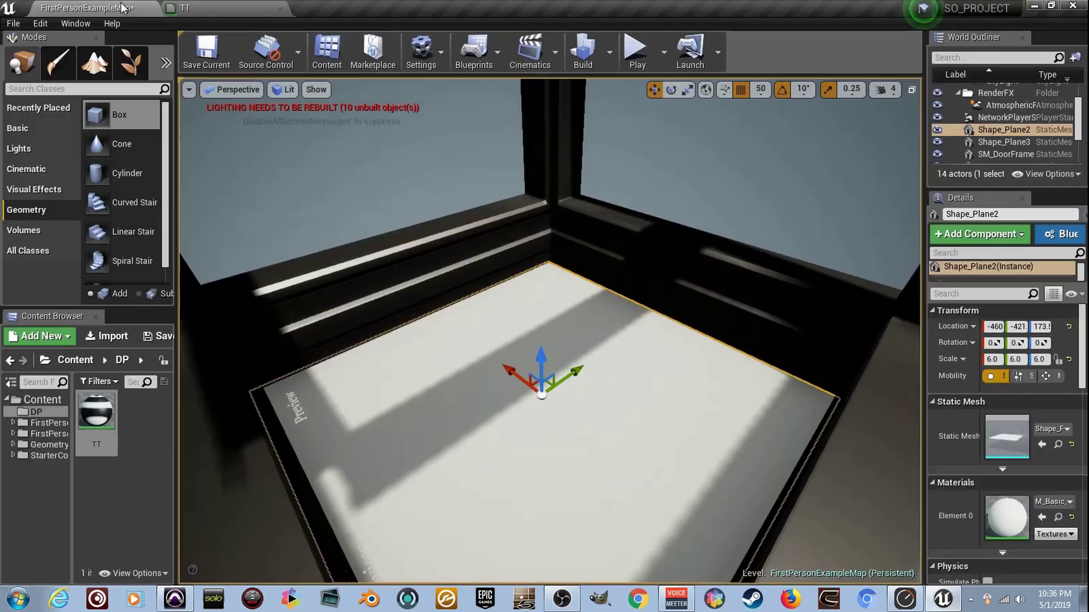
drag(96, 413, 431, 443)
right_drag(540, 340, 420, 334)
mouse_move(471, 406)
right_down()
mouse_move(408, 406)
mouse_move(477, 407)
mouse_move(431, 437)
mouse_move(476, 431)
mouse_move(477, 465)
mouse_move(442, 436)
mouse_move(443, 414)
mouse_move(479, 391)
right_up()
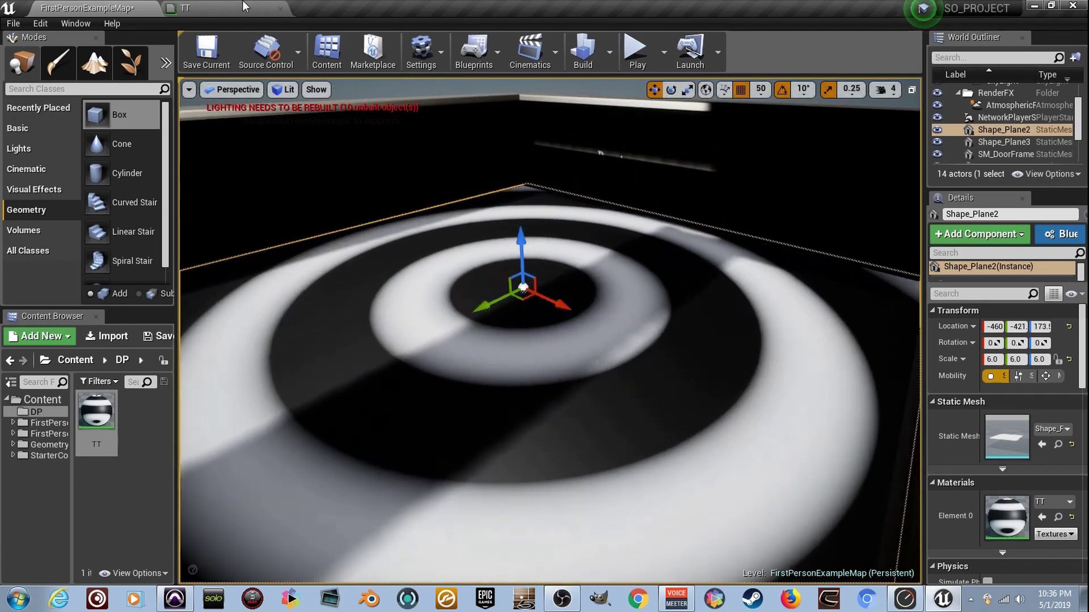
Return to the TT material and shift all nodes feeding the material output farther away from it.
click(245, 7)
scroll(556, 221, down, 5)
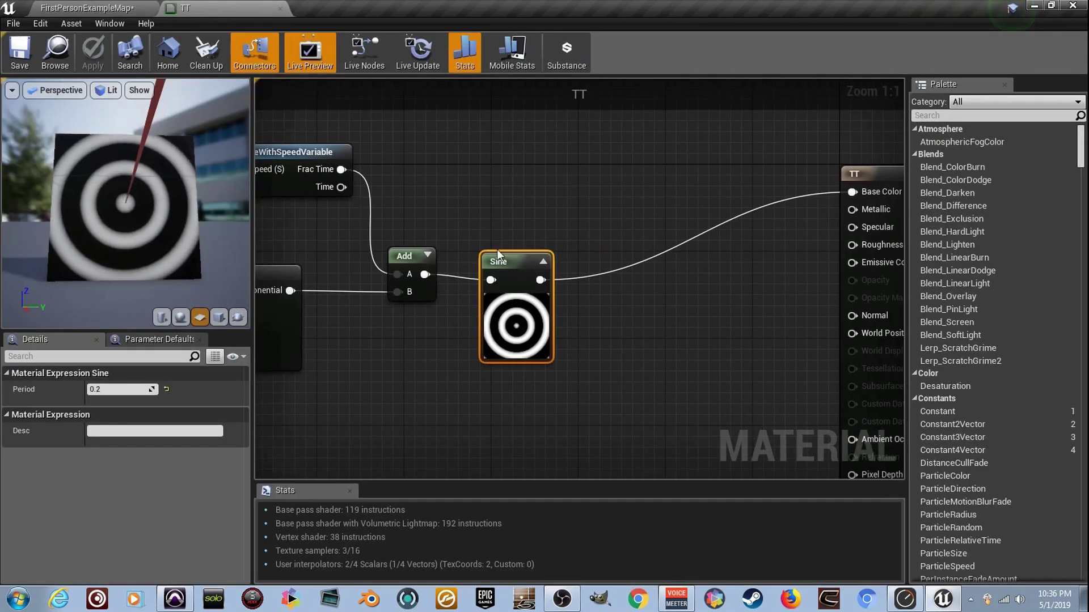
scroll(587, 260, up, 4)
right_drag(587, 261, 502, 234)
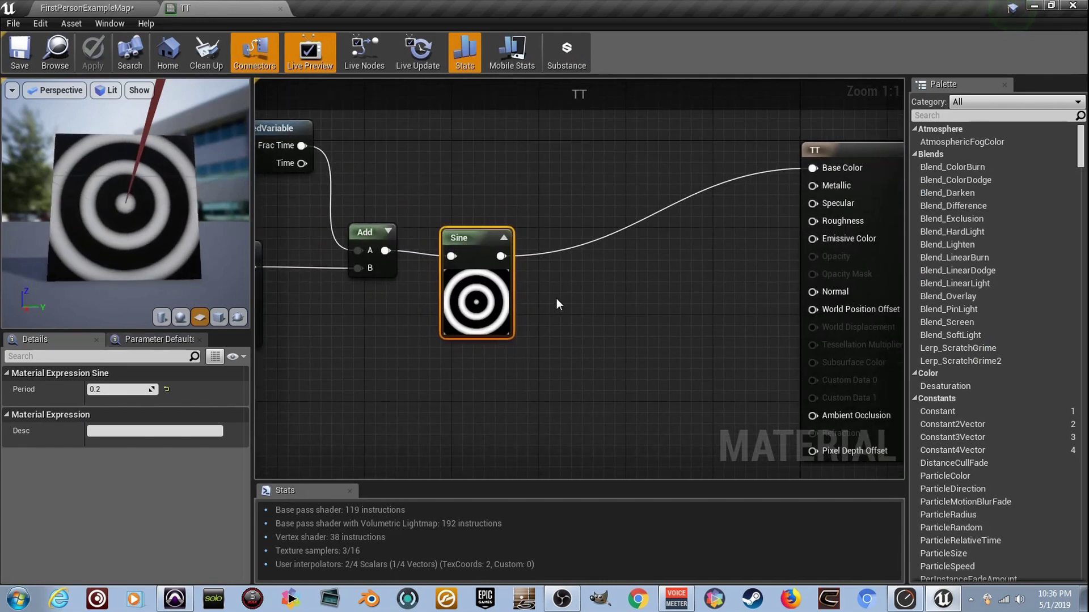
right_drag(537, 293, 617, 282)
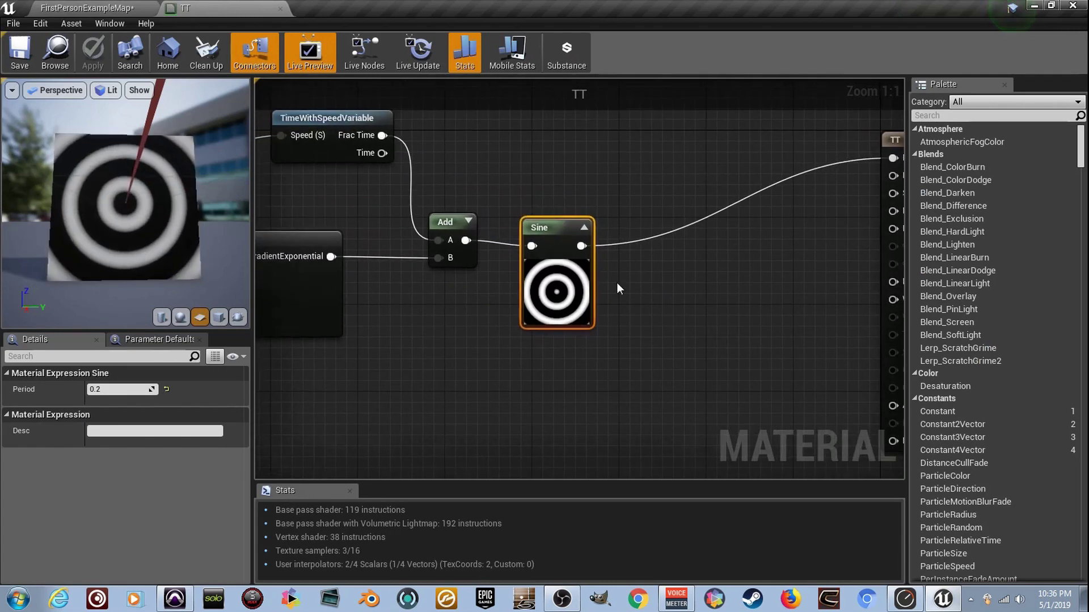
scroll(617, 283, down, 3)
drag(590, 369, 523, 158)
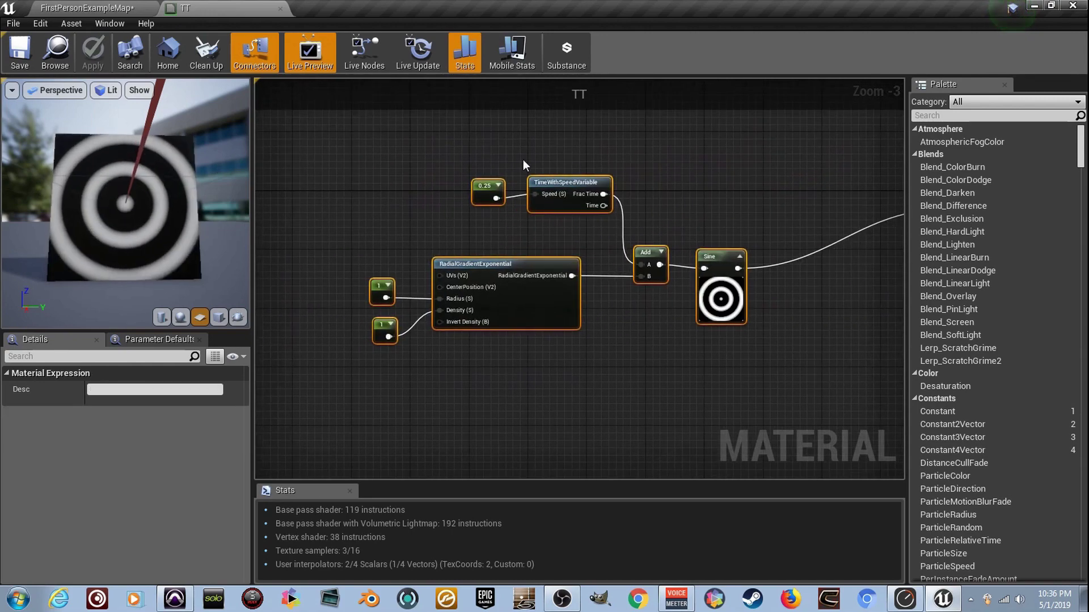
right_drag(603, 177, 423, 171)
scroll(563, 257, up, 3)
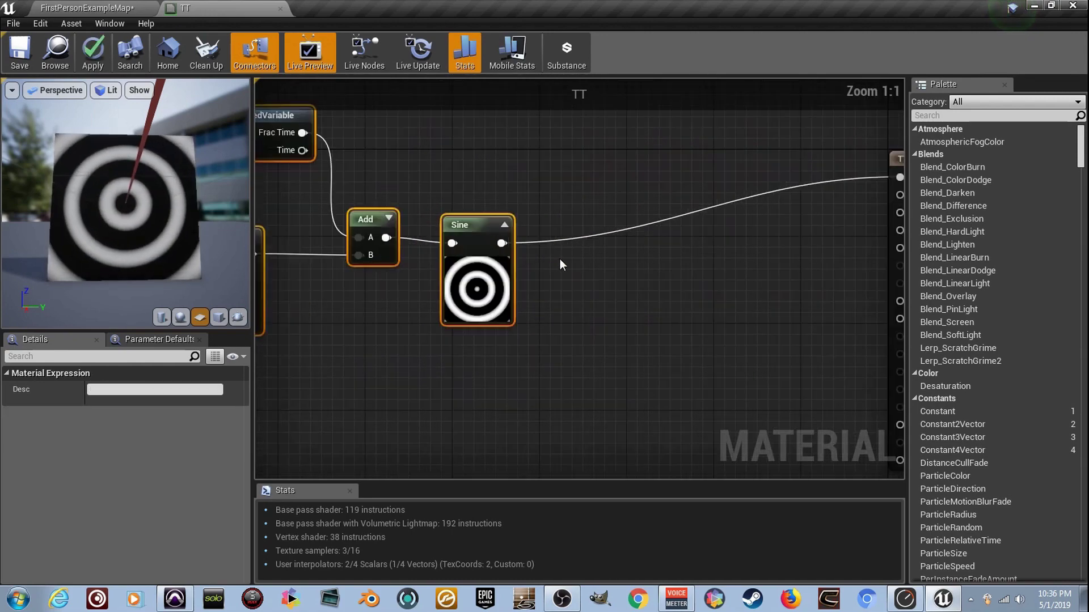
Add a Lerp node below the Base Color wire and connect the Sine output to its Alpha input.
click(598, 318)
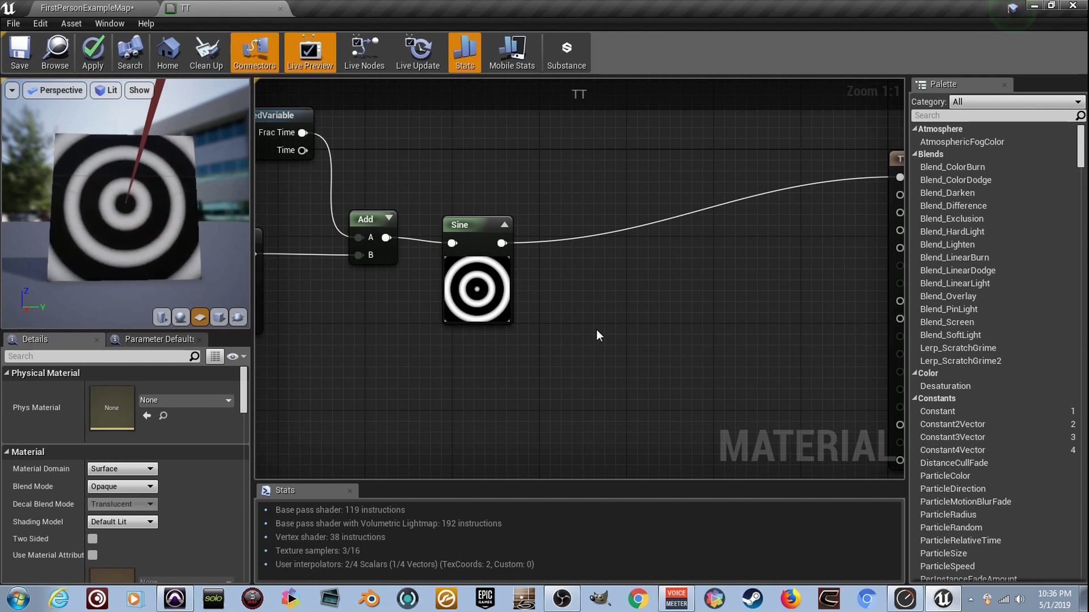
click(597, 329)
right_drag(578, 306, 574, 278)
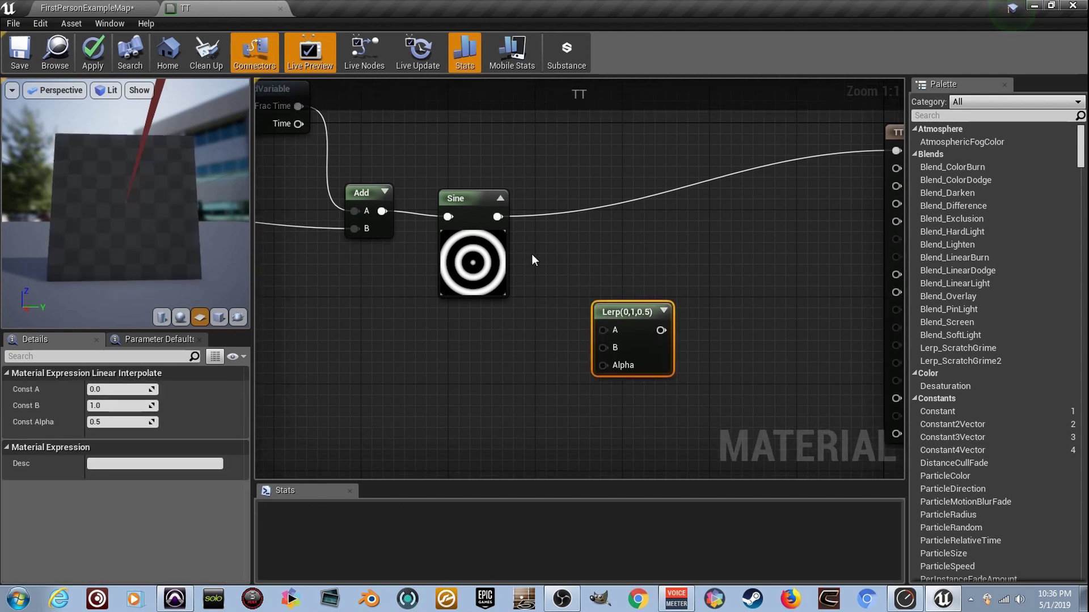
drag(497, 216, 557, 281)
drag(603, 360, 605, 363)
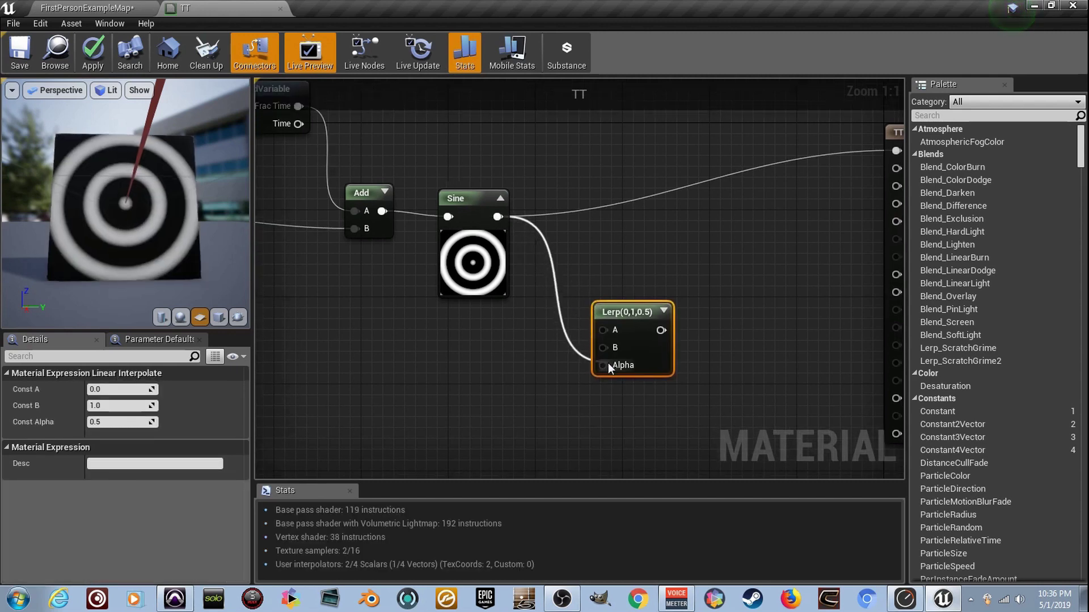
right_drag(586, 376, 526, 332)
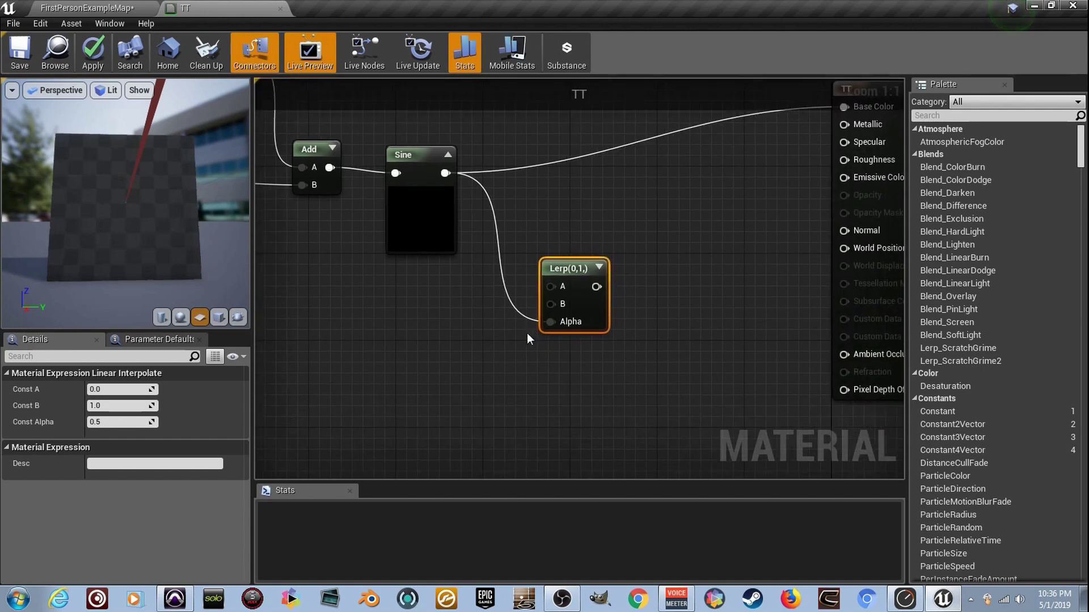
Add two Constant3Vector nodes beside the Lerp node and set the lower one's B value to 2.
click(395, 271)
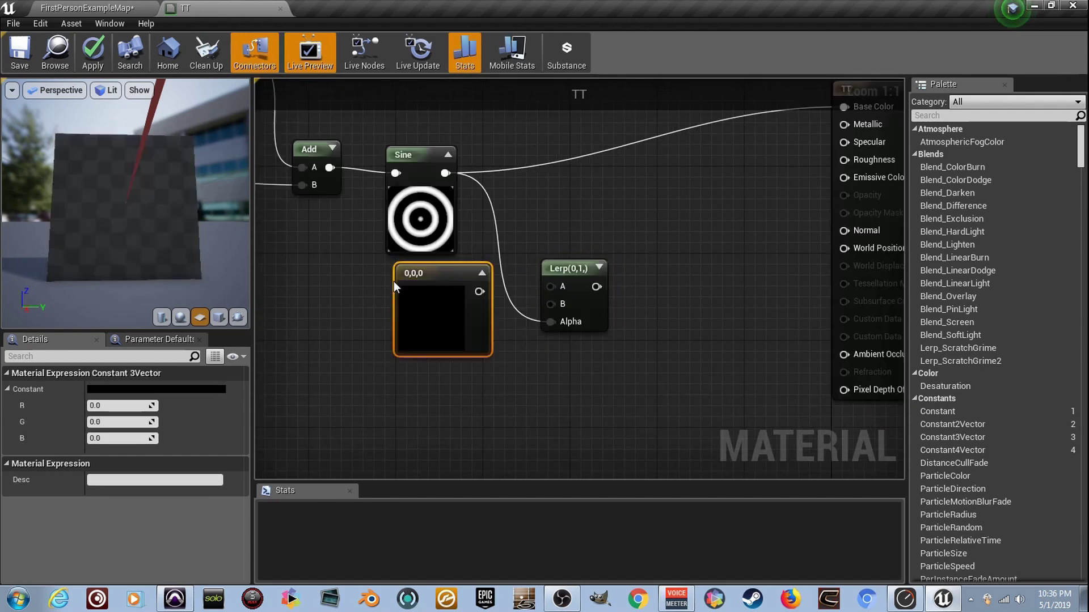
click(399, 390)
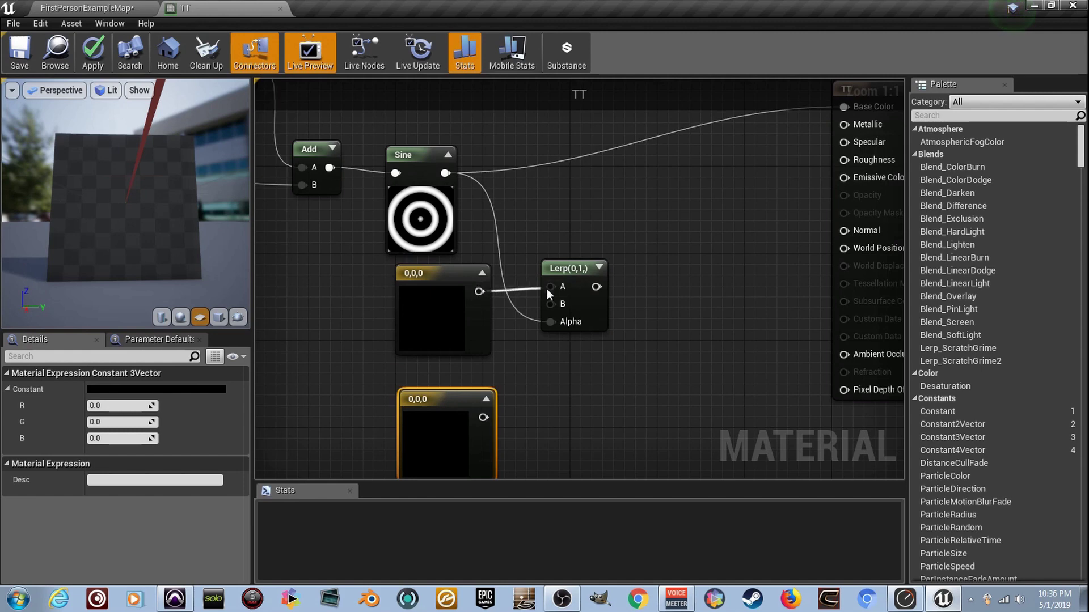
click(128, 434)
text(2)
key(Return)
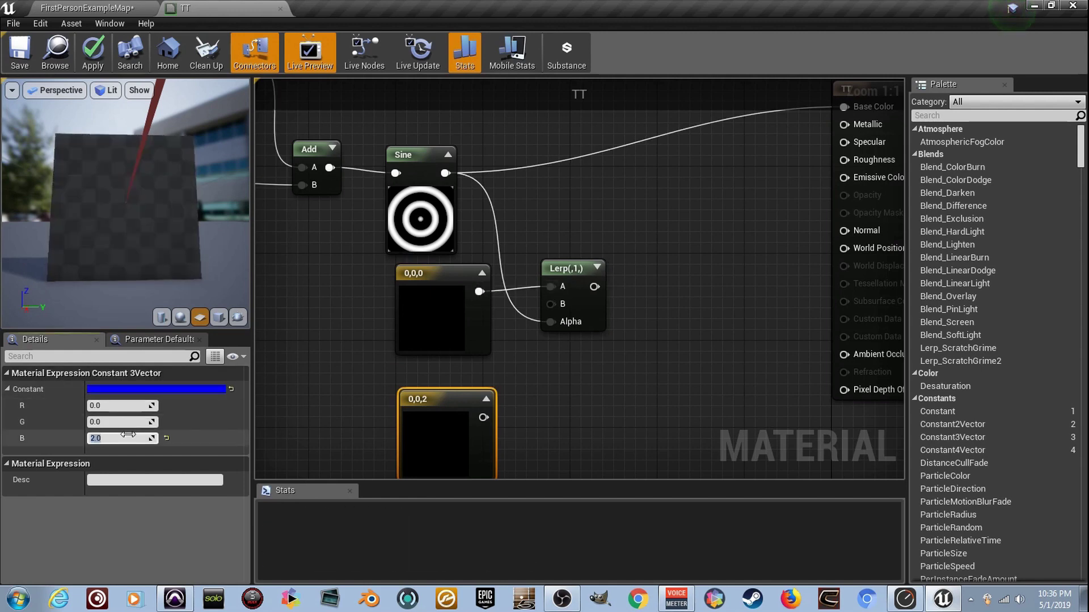
Rearrange the two colour vectors with blue above black, connecting blue to Lerp's A input and black to B.
drag(482, 417, 527, 348)
drag(553, 308, 543, 373)
alt+click(480, 290)
drag(472, 343, 680, 453)
drag(428, 429, 537, 287)
right_drag(679, 438, 675, 392)
drag(675, 391, 560, 258)
Make the black vector yellow by setting its R and G values to 2.
click(131, 405)
text(2)
key(Tab)
text(2)
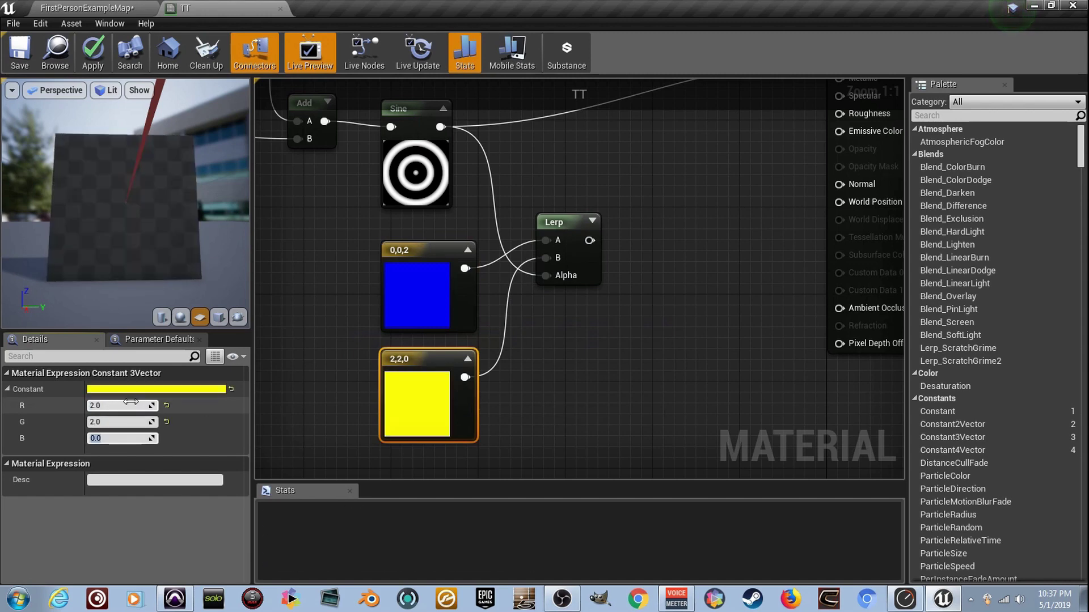
Connect the Lerp output to the material's Normal input, check the preview from an angle, and save the material.
right_drag(603, 295, 459, 328)
drag(444, 275, 681, 219)
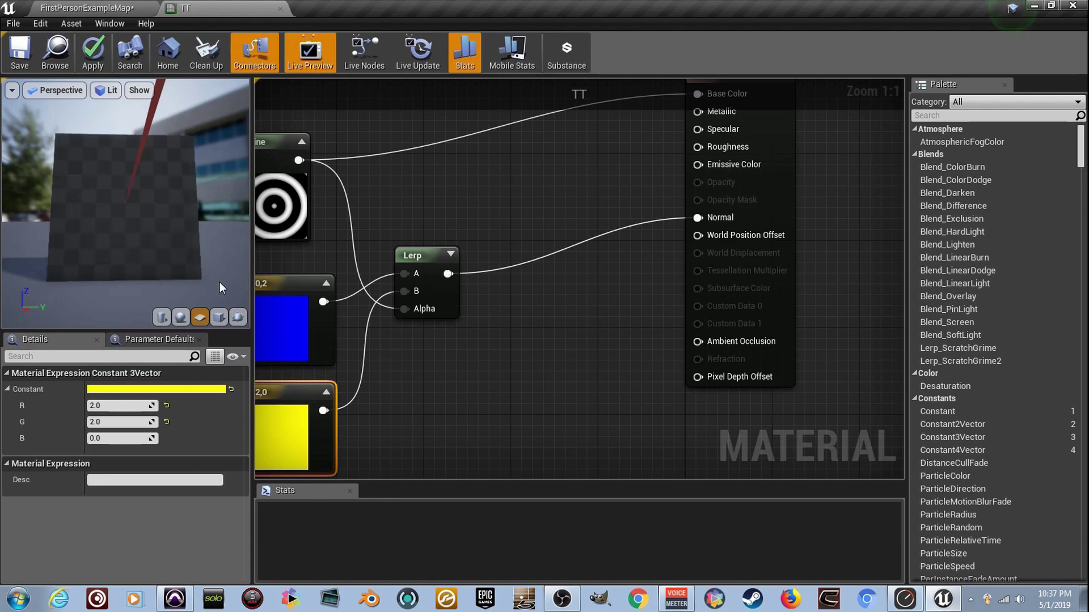
scroll(159, 264, up, 3)
mouse_move(155, 262)
mouse_down()
mouse_move(218, 264)
mouse_move(153, 258)
mouse_up()
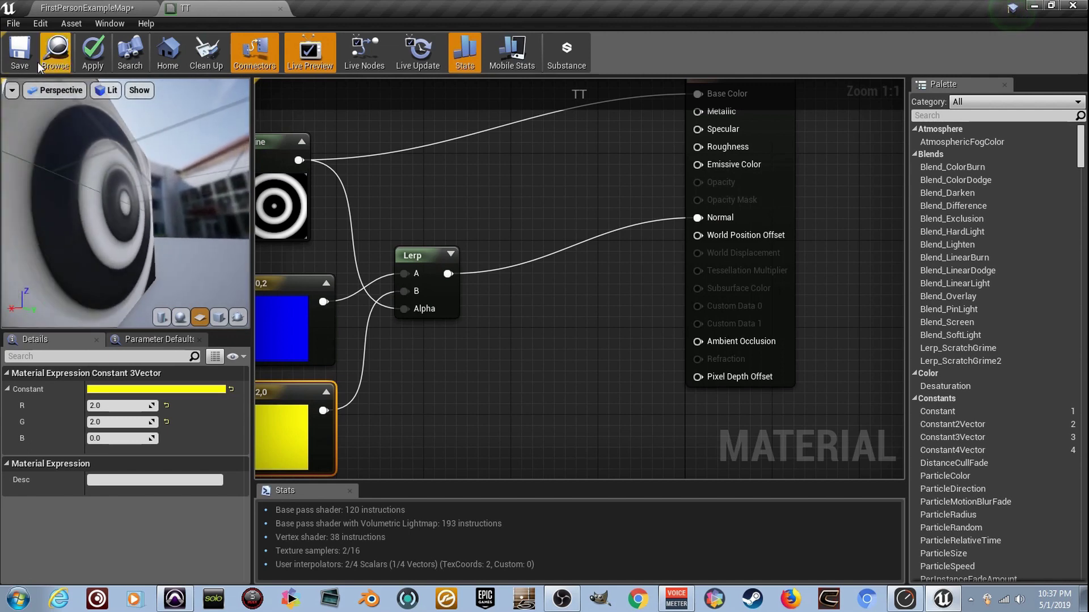
click(17, 57)
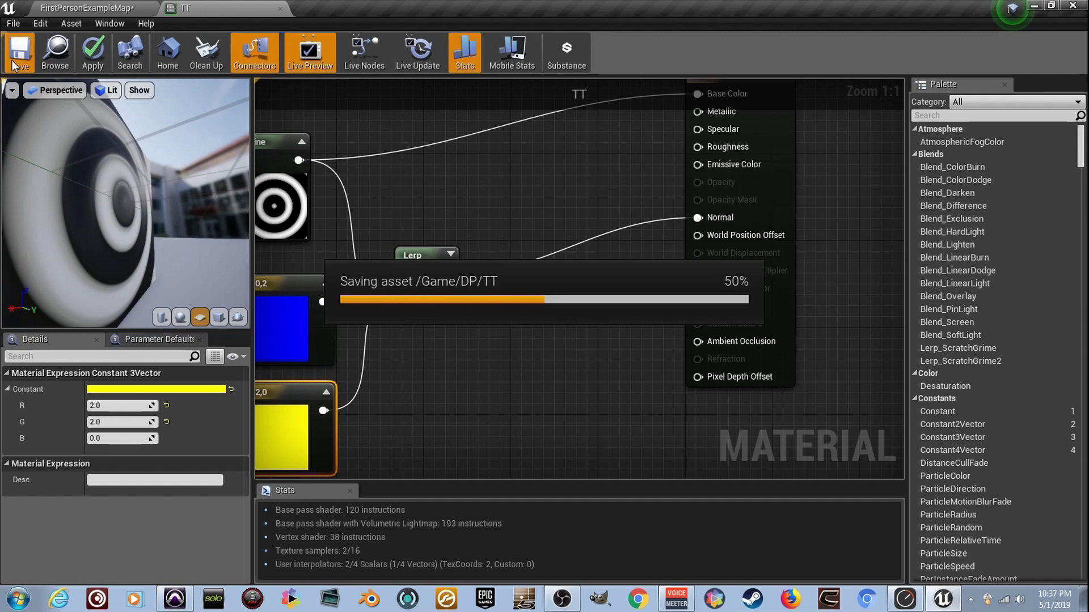
Switch to the level and examine the ripples on the plane from a low angle in game view.
click(88, 7)
right_drag(578, 271, 696, 225)
right_drag(536, 243, 477, 160)
key(g)
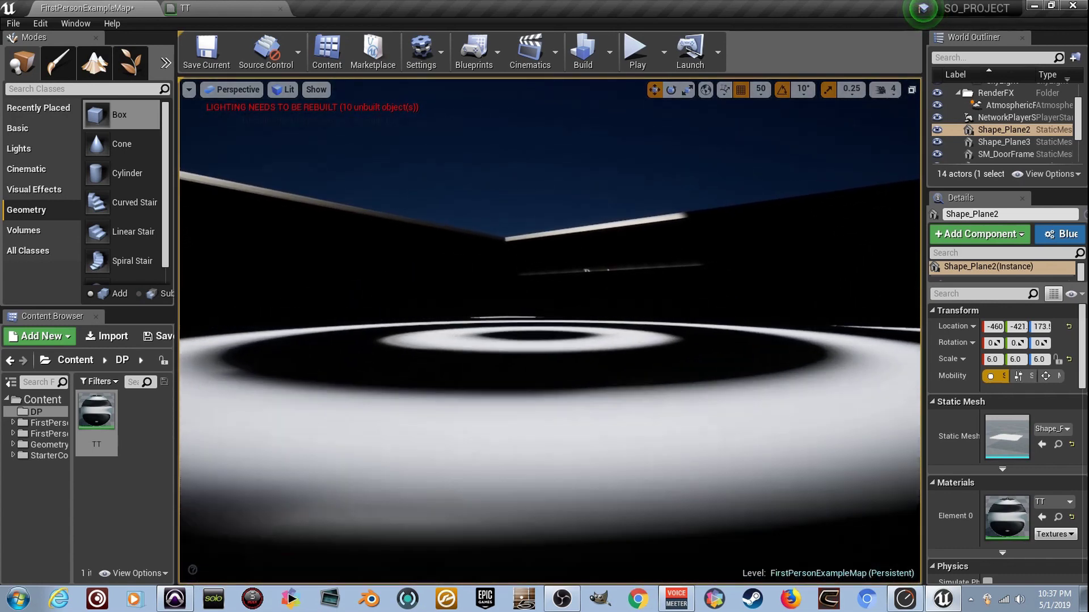
right_drag(556, 262, 522, 279)
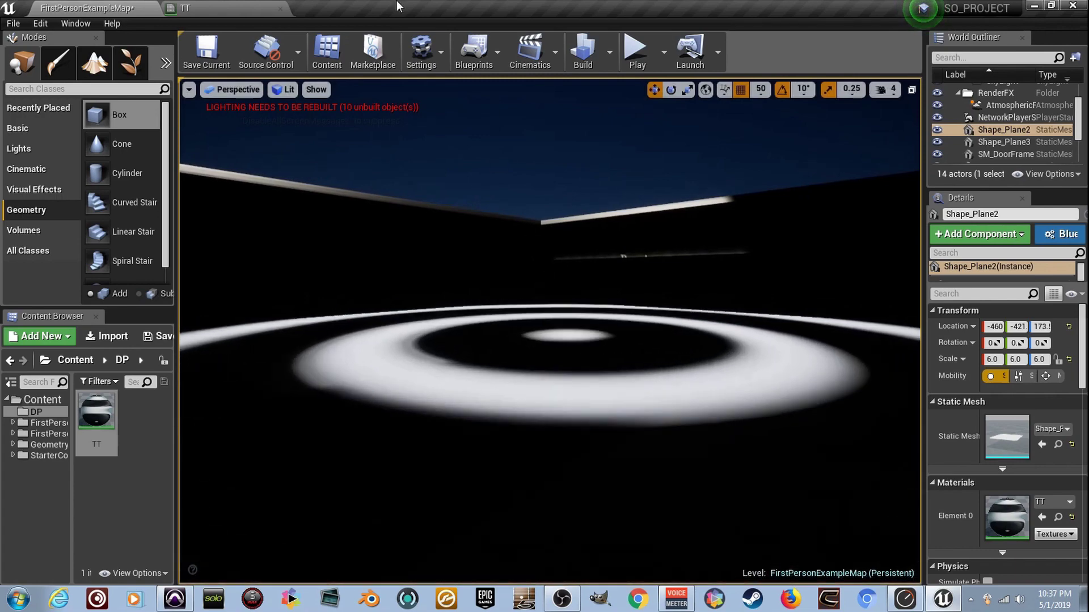
Return to the TT material and set its blend mode to Translucent.
click(253, 6)
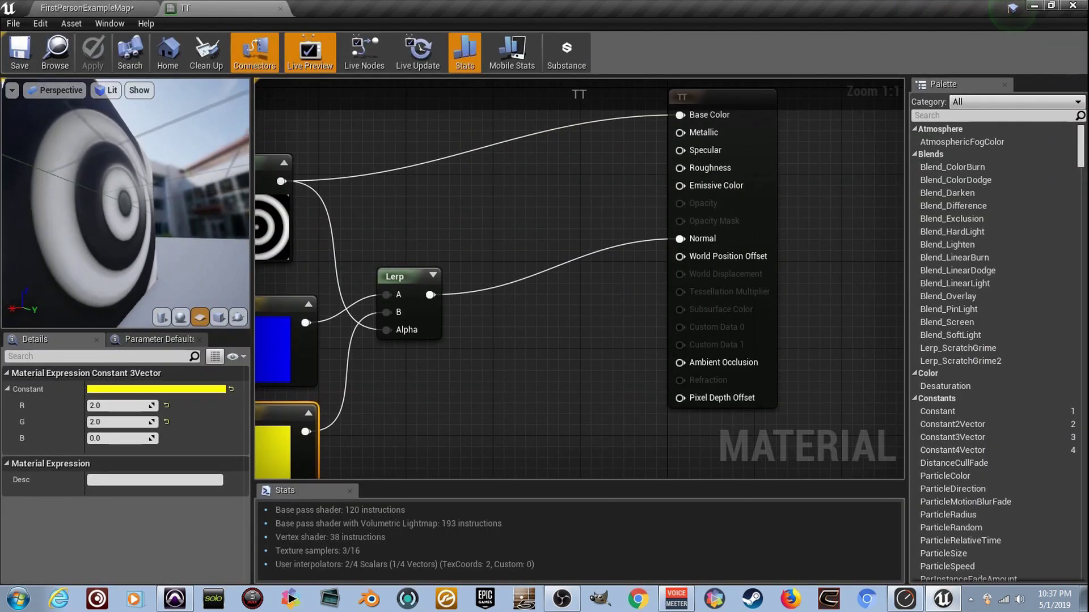
scroll(653, 334, down, 4)
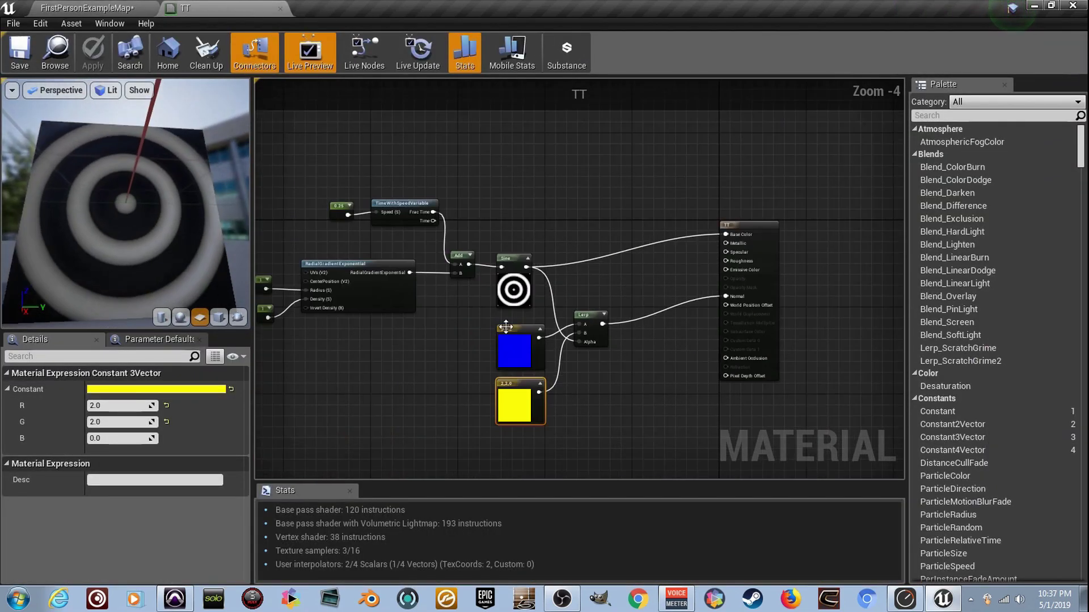
scroll(732, 262, up, 4)
click(732, 262)
right_drag(406, 296, 602, 298)
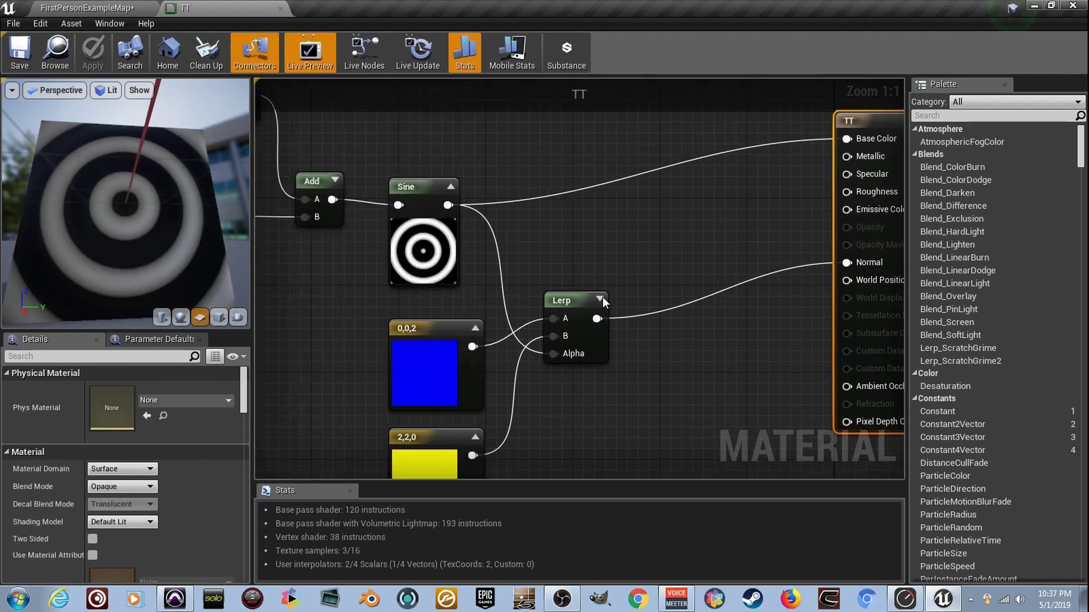
click(135, 486)
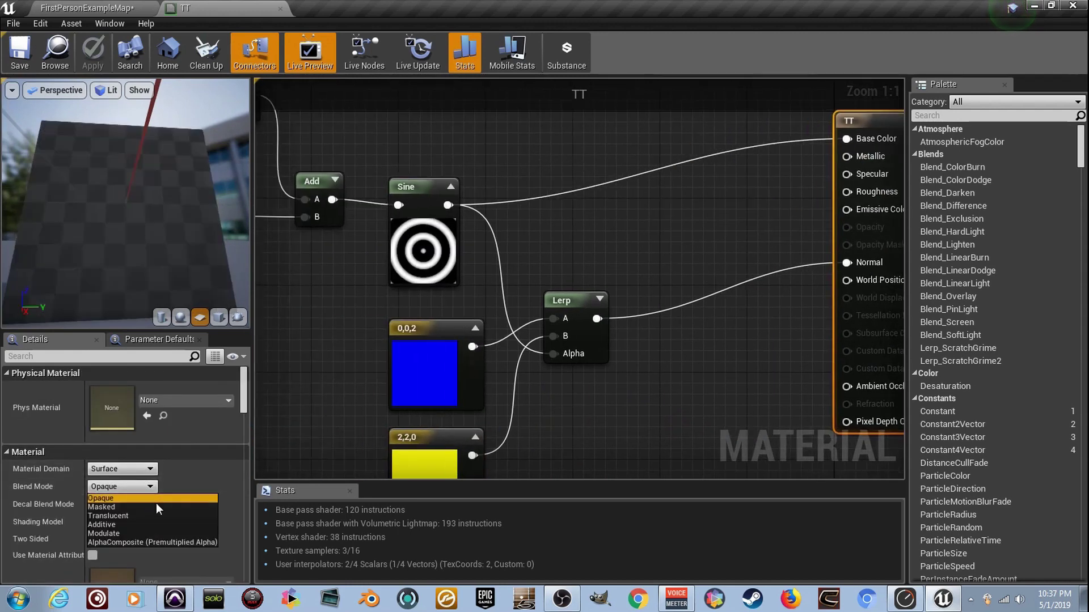
click(147, 516)
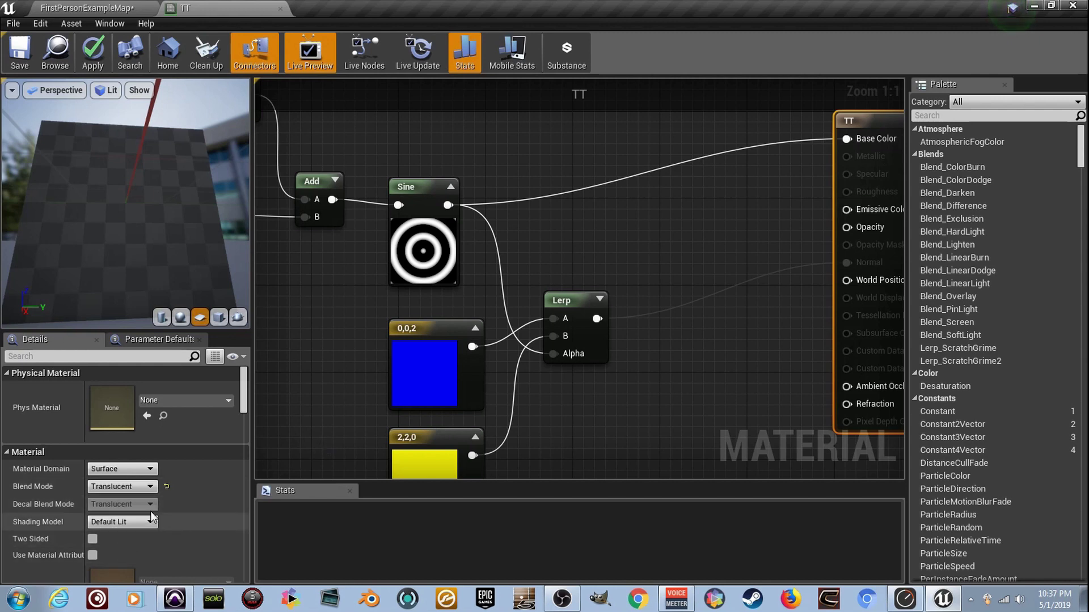
Set the TT material's translucency lighting mode to Surface ForwardShading.
scroll(160, 488, down, 5)
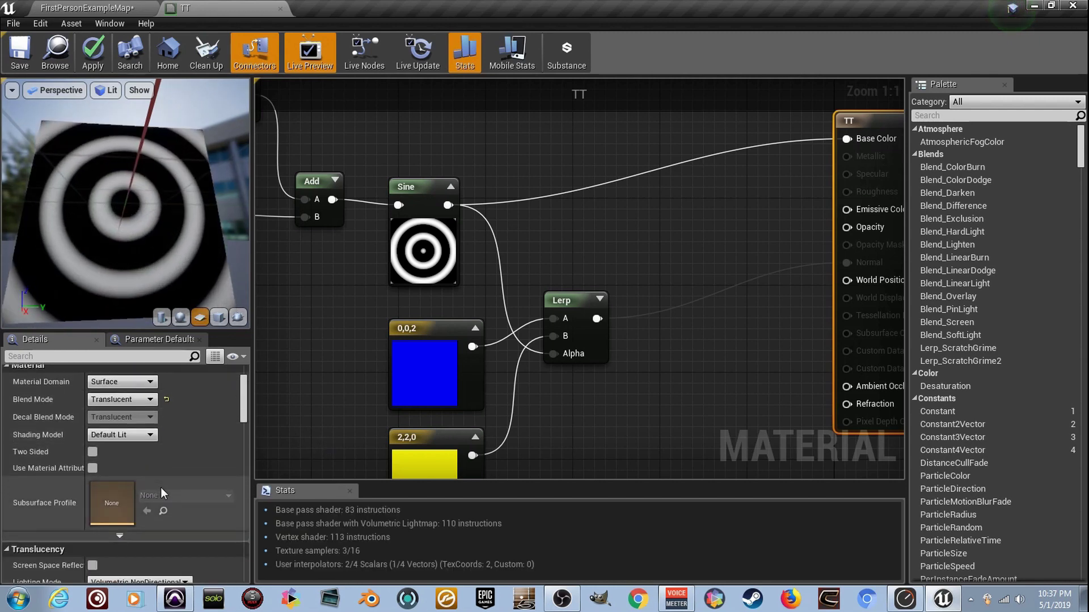
scroll(163, 491, down, 2)
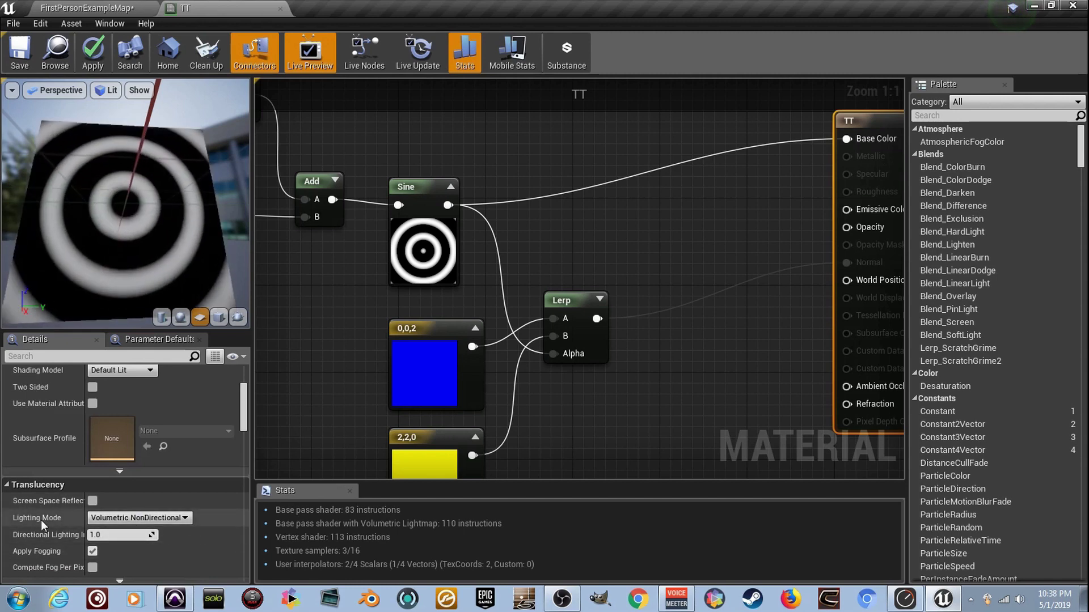
click(186, 519)
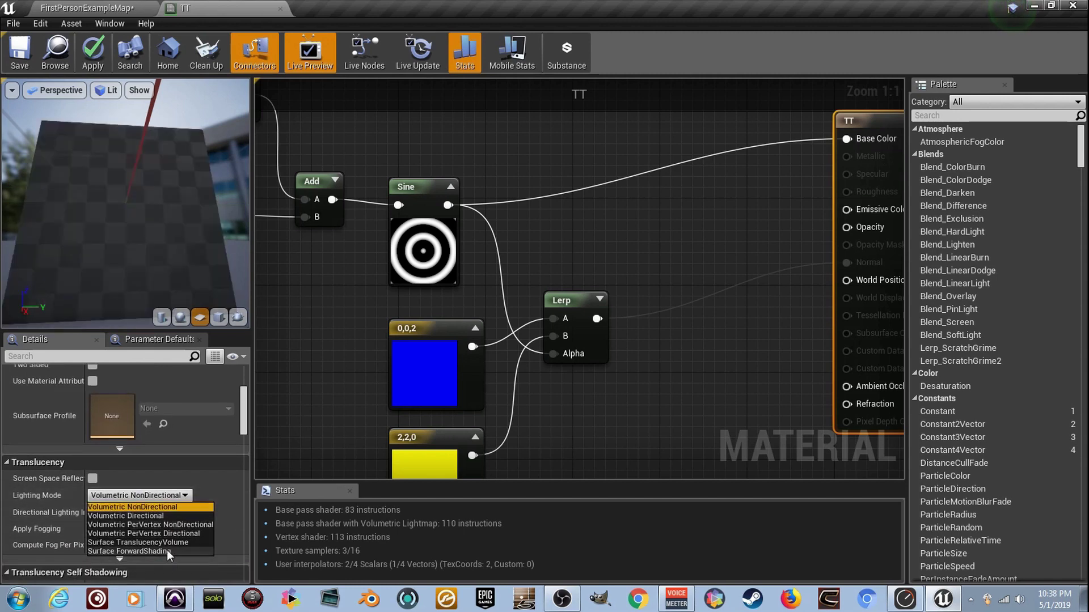
click(171, 548)
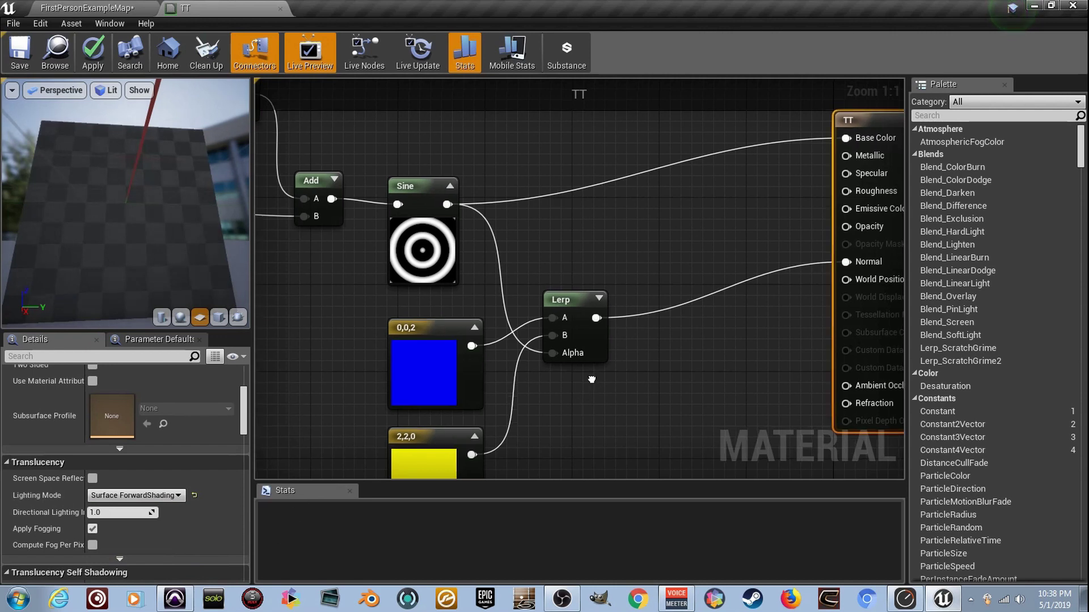
Feed a new constant of 0.1 into the material's Opacity input and disconnect the Sine from Base Color.
right_drag(592, 379, 484, 393)
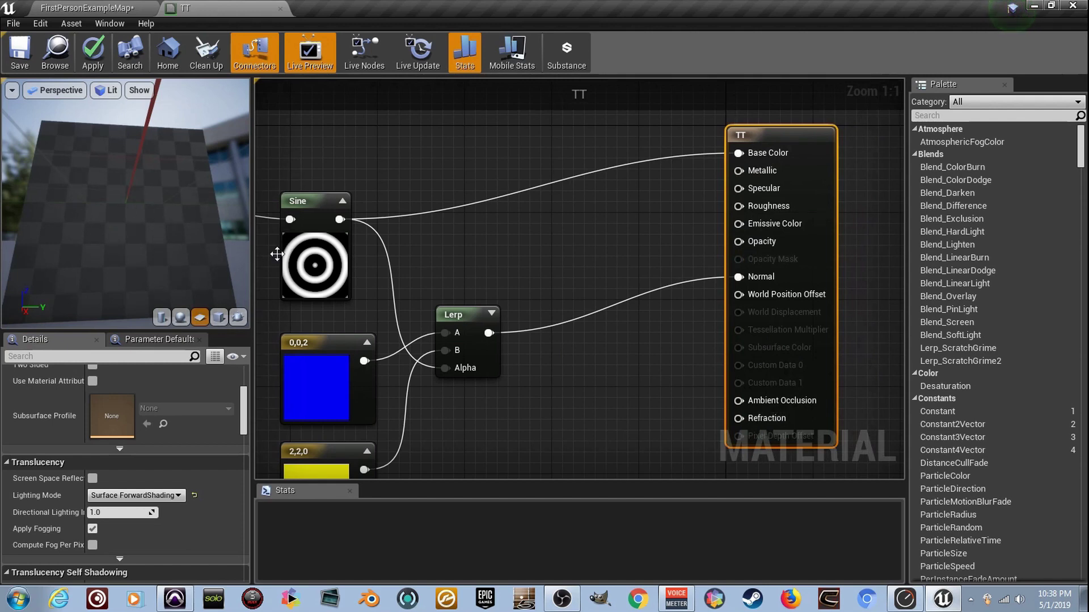
click(608, 226)
drag(636, 263, 739, 241)
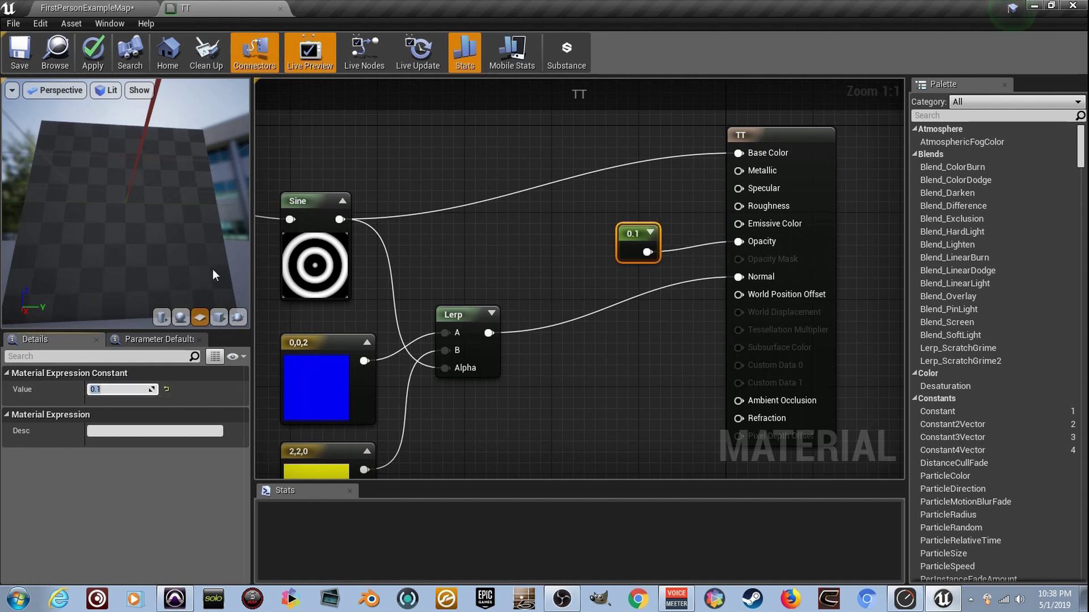
drag(199, 229, 233, 226)
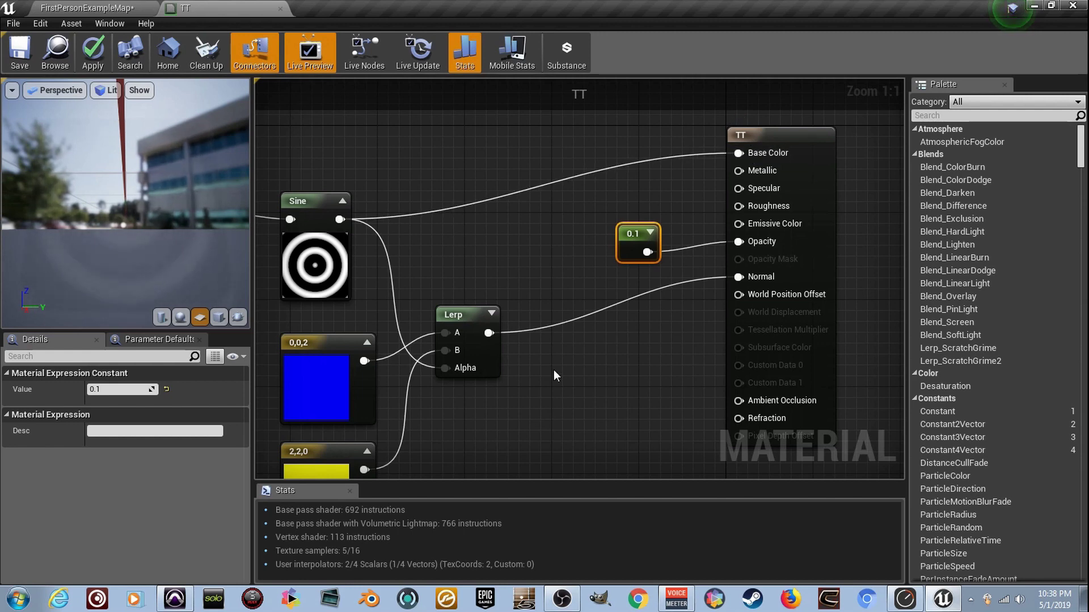
right_drag(643, 414, 623, 401)
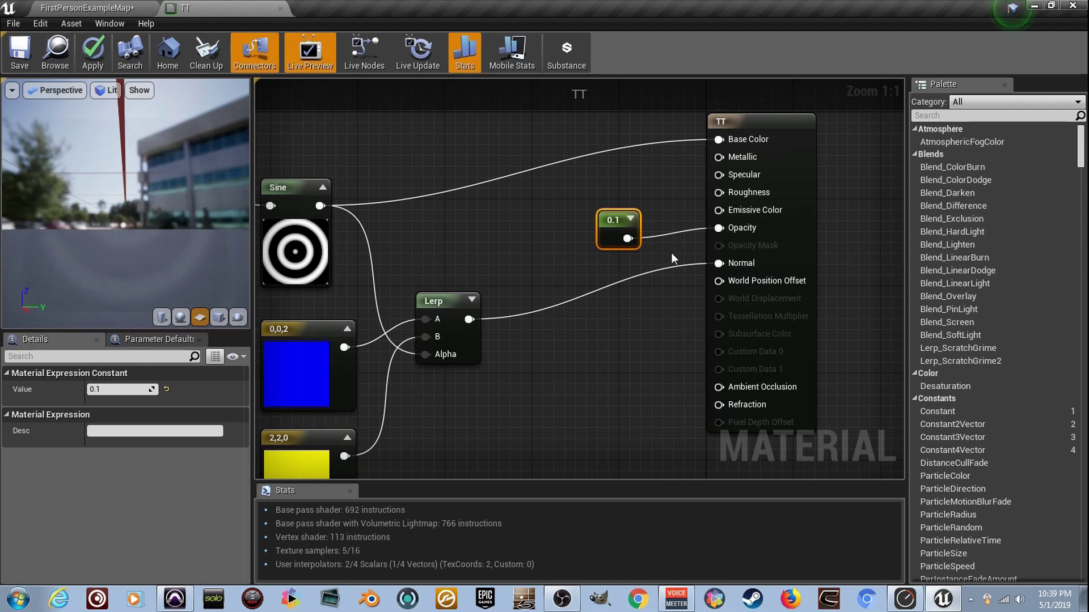
alt+click(719, 139)
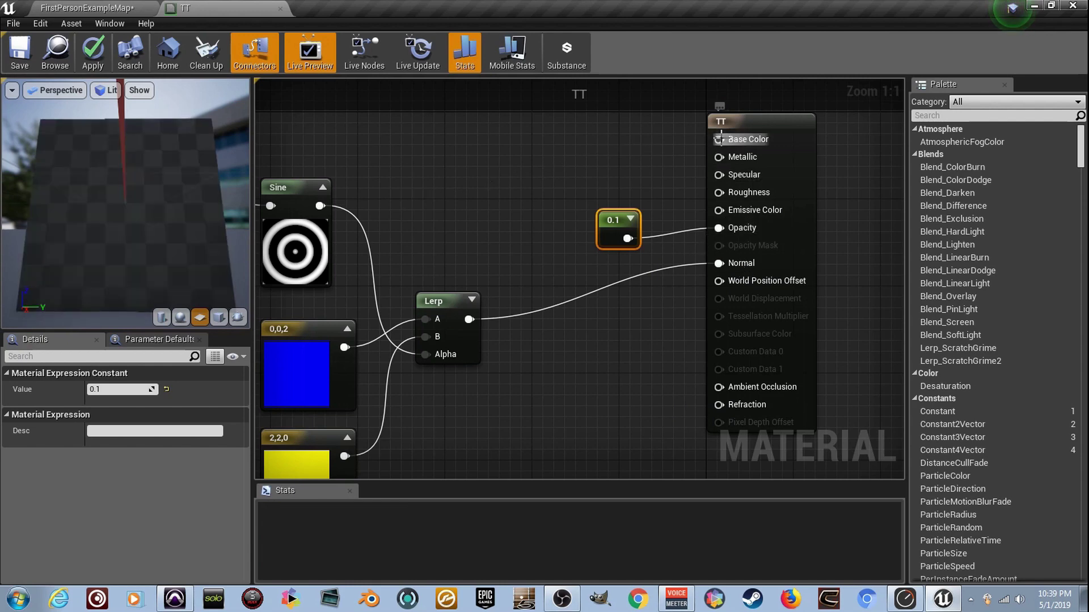
Add a Fresnel node below the existing Lerp and connect it to the Alpha input of a new Lerp node.
right_drag(650, 305, 613, 251)
right_click(485, 402)
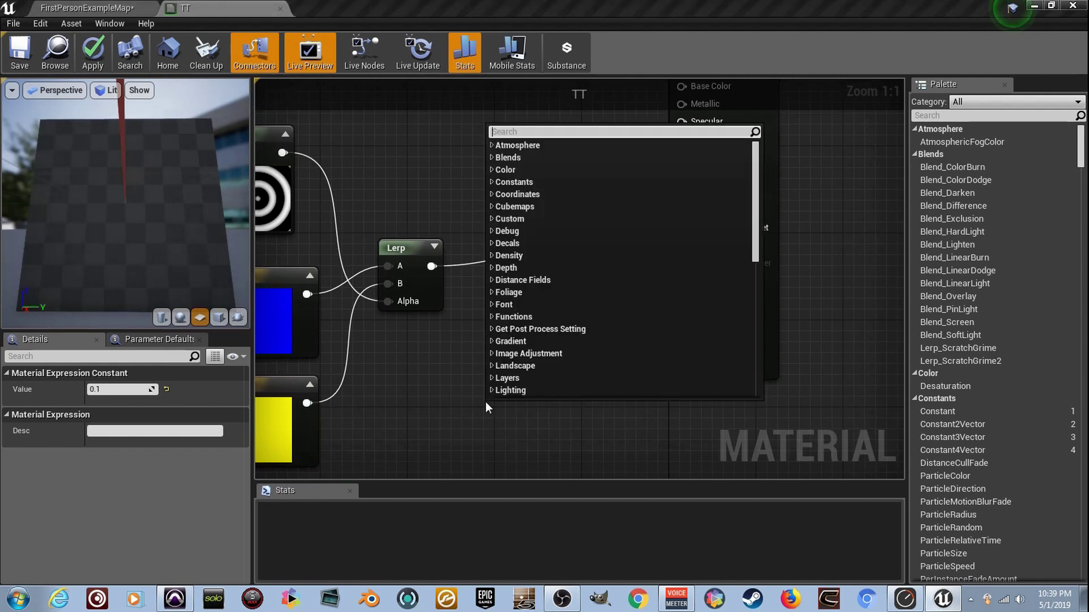
text(fre)
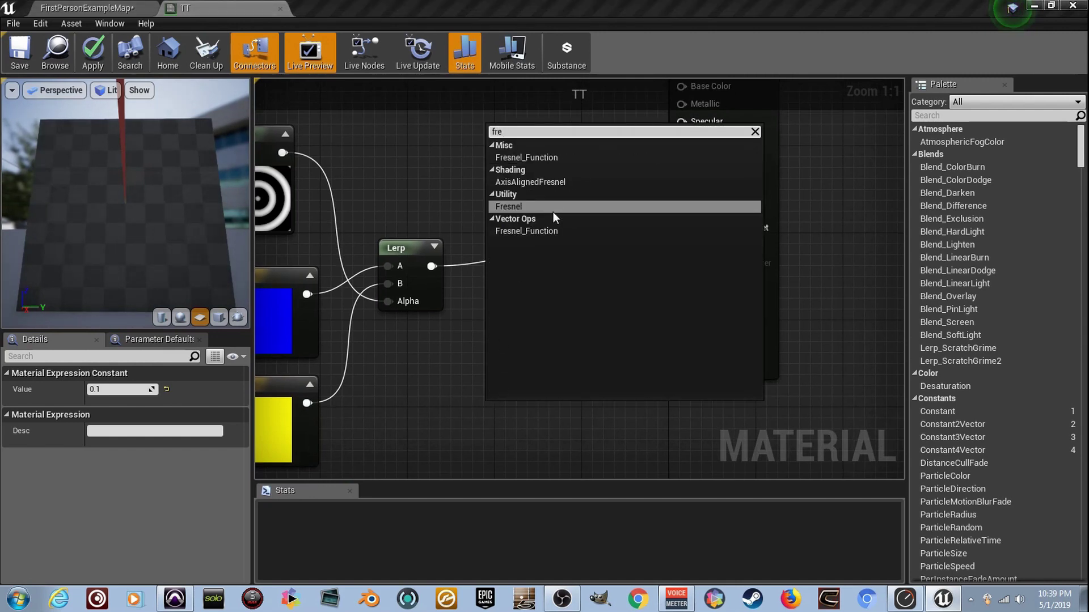
click(554, 208)
drag(553, 416, 486, 389)
right_drag(486, 389, 466, 355)
drag(487, 363, 448, 410)
right_drag(448, 410, 430, 392)
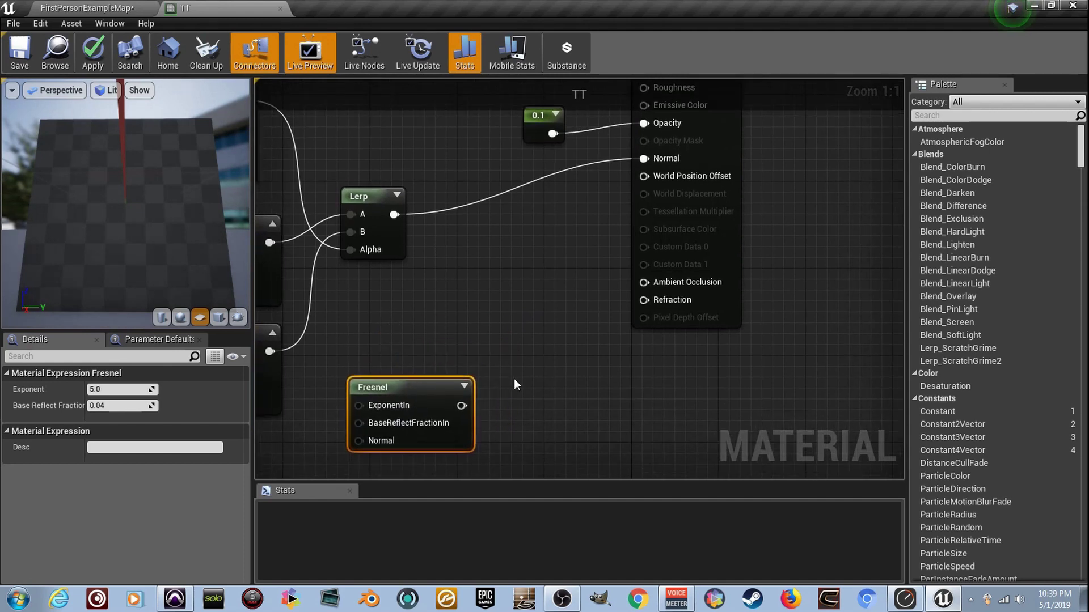
click(560, 395)
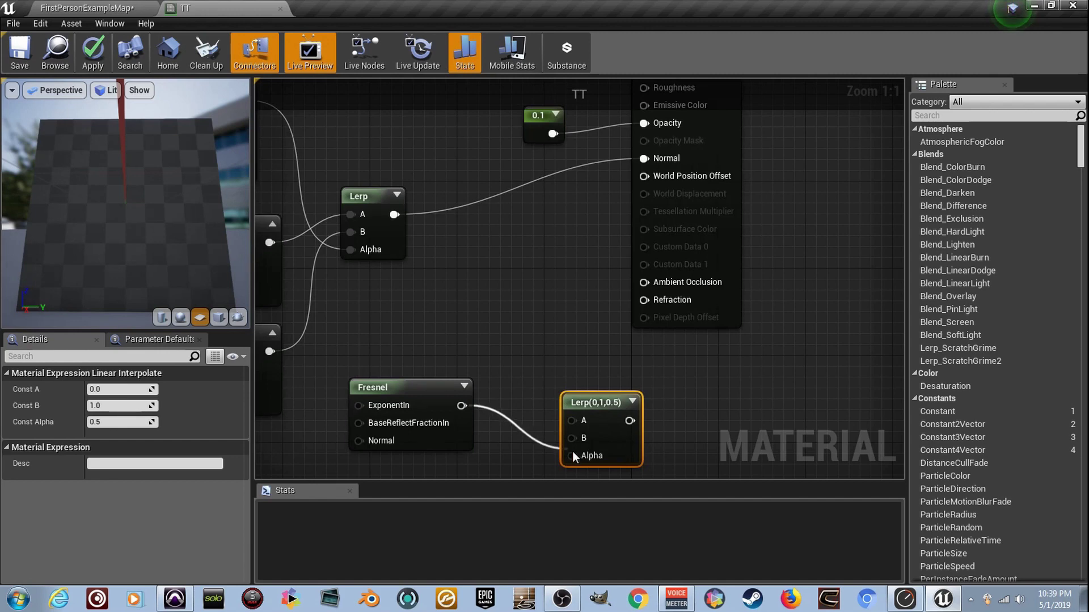
drag(573, 452, 578, 454)
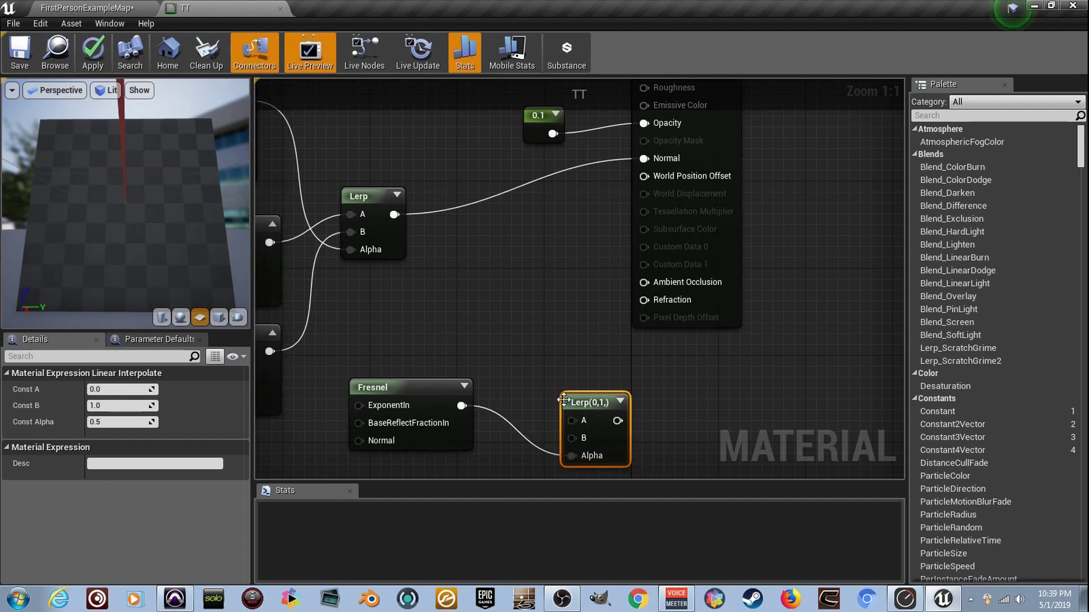
Add two Constant nodes and stack them just above the Fresnel node.
key(1)
click(483, 250)
click(488, 311)
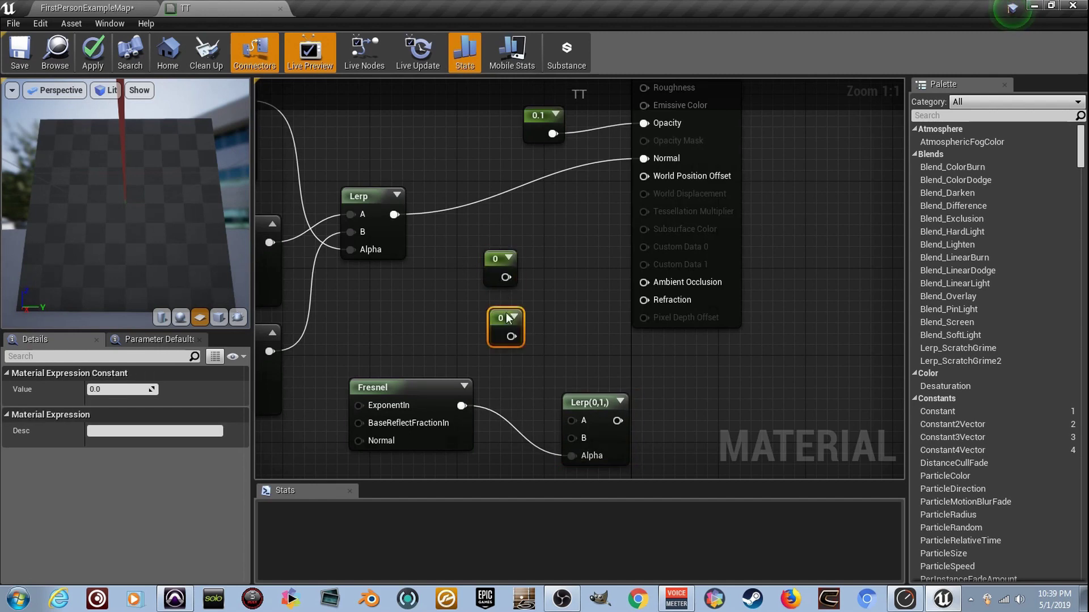
drag(491, 335, 449, 341)
drag(485, 283, 458, 291)
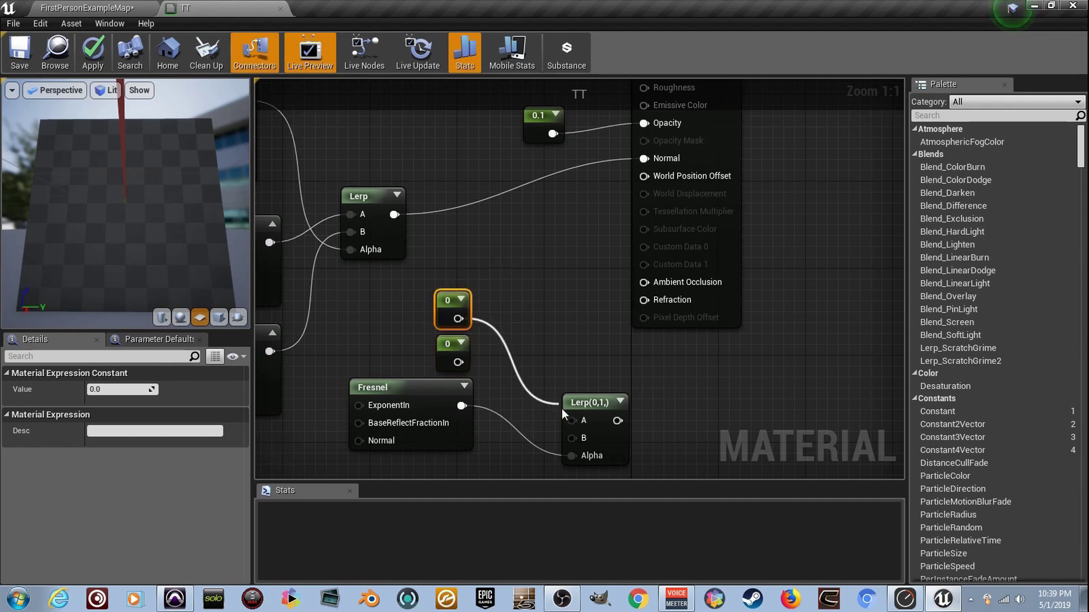
Connect the constants, set to 1 and 1.33, to the new Lerp's A and B, and its output to Refraction.
drag(577, 429, 577, 430)
drag(472, 371, 471, 369)
drag(614, 422, 645, 303)
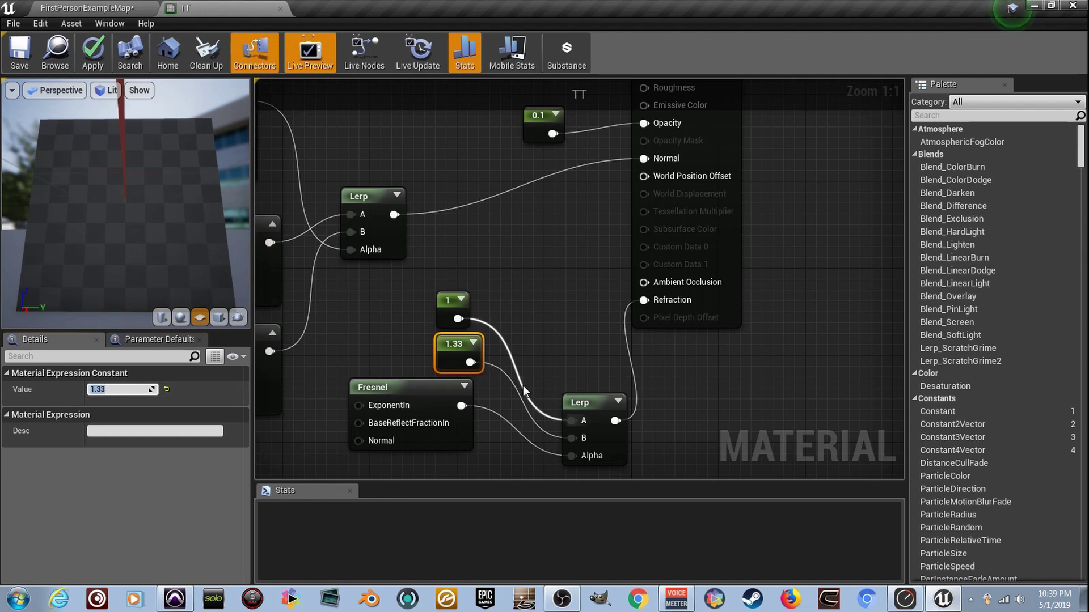
Review the whole node graph, save the TT material, and check its preview from another angle.
scroll(533, 275, down, 5)
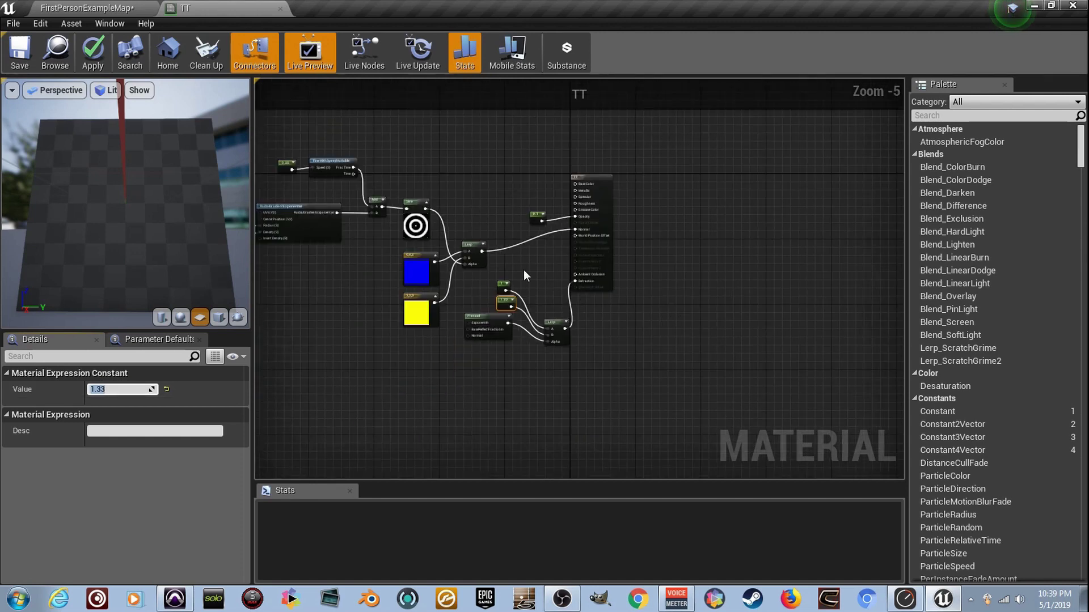
scroll(510, 254, up, 4)
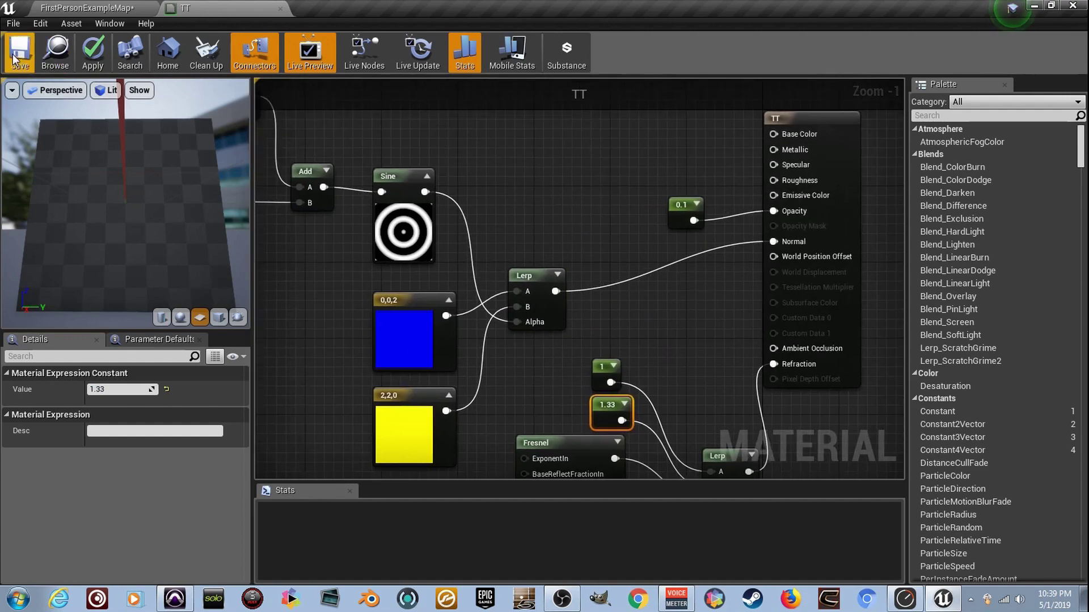
click(19, 54)
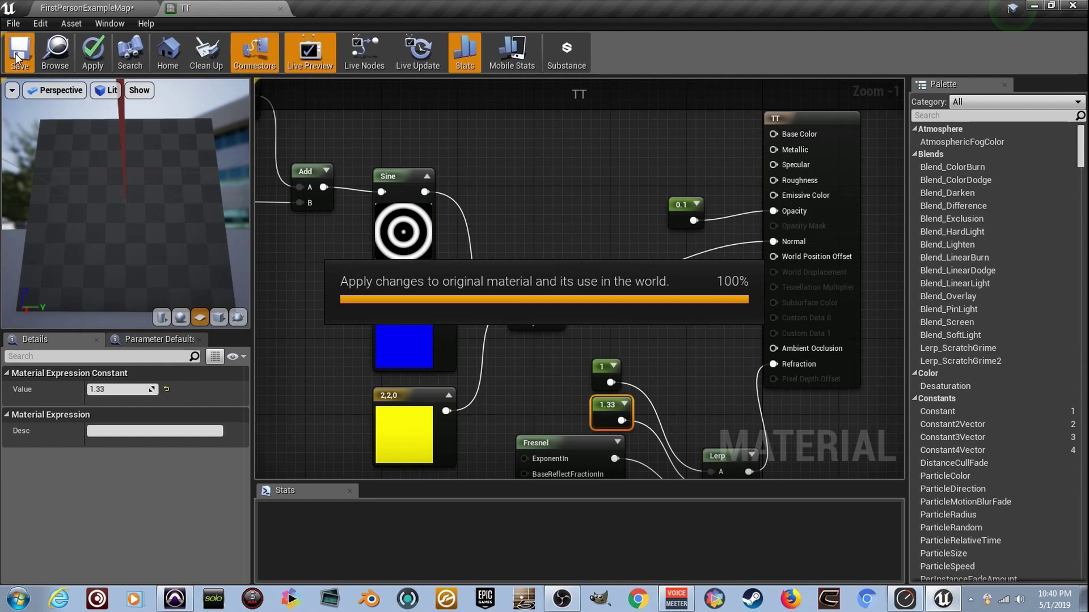
drag(151, 215, 210, 215)
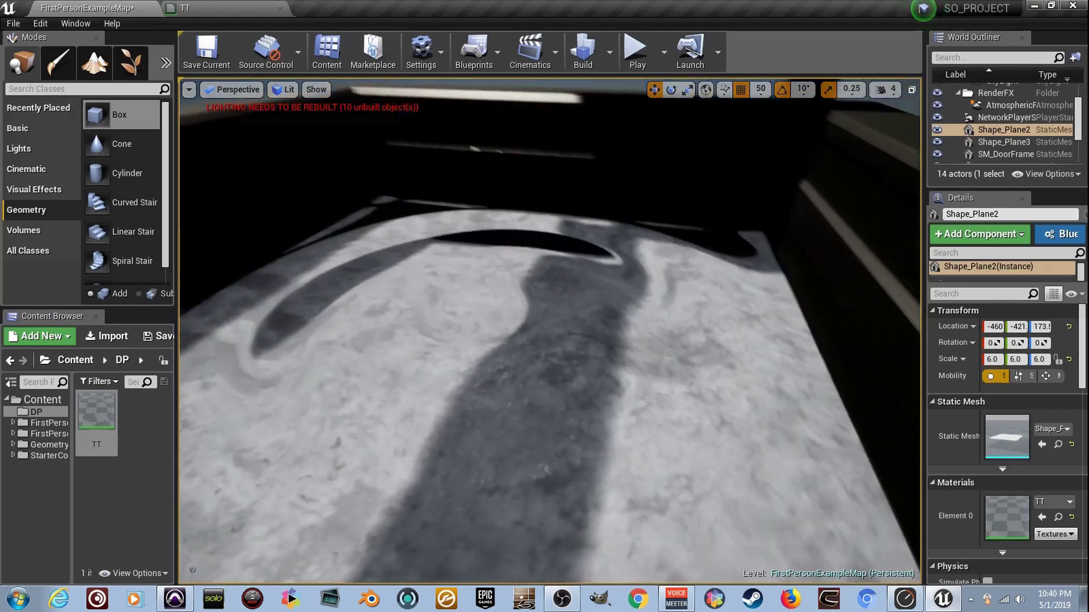
Examine the refracting ripples on the door-frame plane in the level from several angles, toggling game view.
right_drag(549, 331, 658, 346)
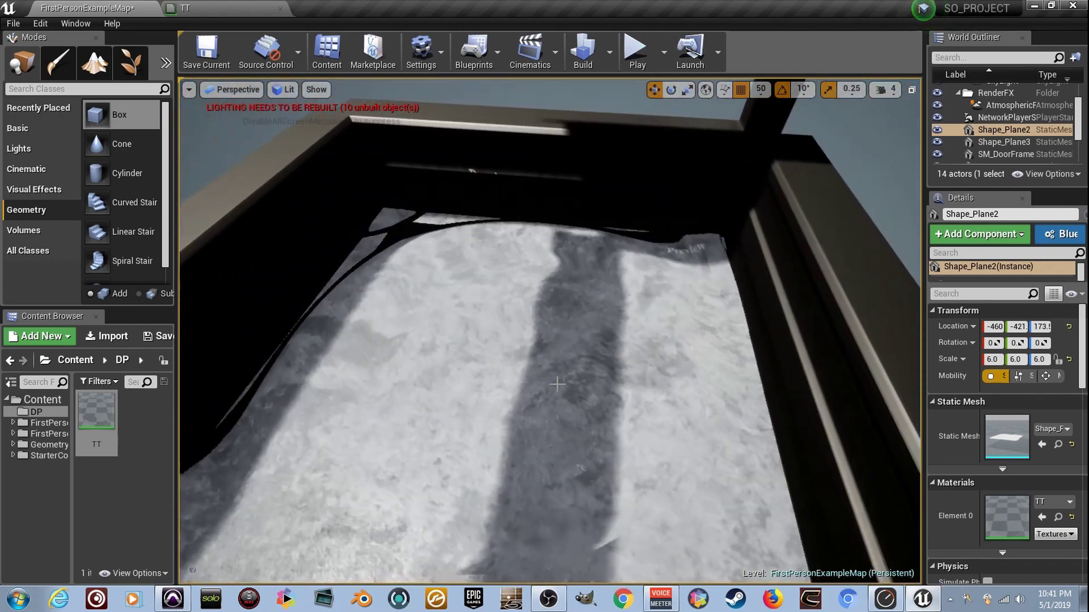
right_drag(556, 384, 397, 303)
key(g)
mouse_move(549, 330)
right_down()
mouse_move(562, 347)
mouse_move(826, 323)
mouse_move(596, 311)
mouse_move(580, 283)
mouse_move(589, 279)
mouse_move(550, 331)
right_up()
right_drag(478, 356, 478, 357)
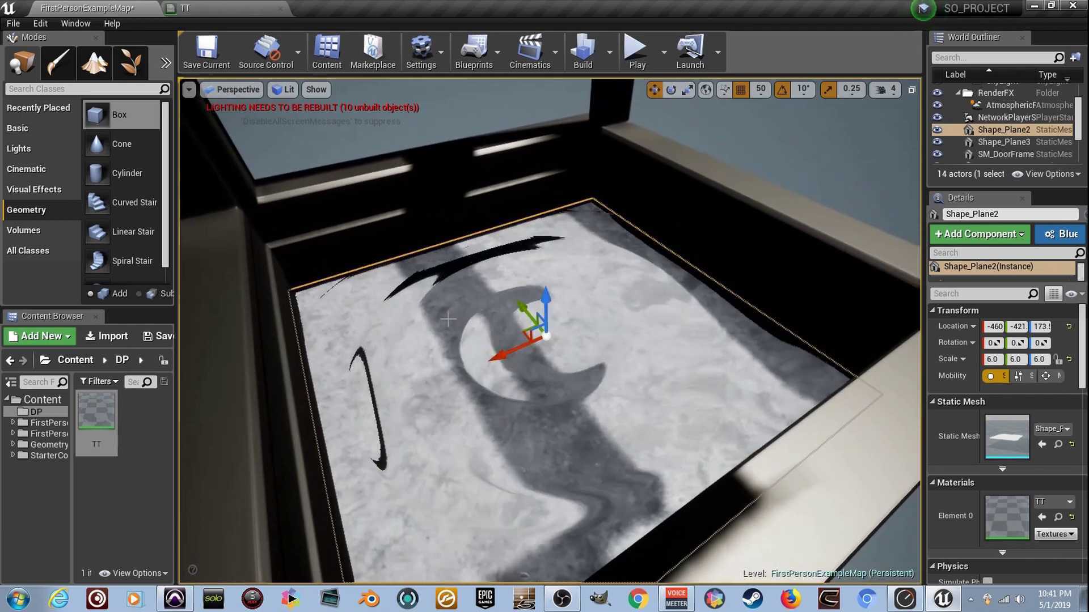
Return to the TT material and examine the World Displacement and Tessellation Multiplier inputs on its main node.
click(230, 7)
right_drag(600, 305, 558, 327)
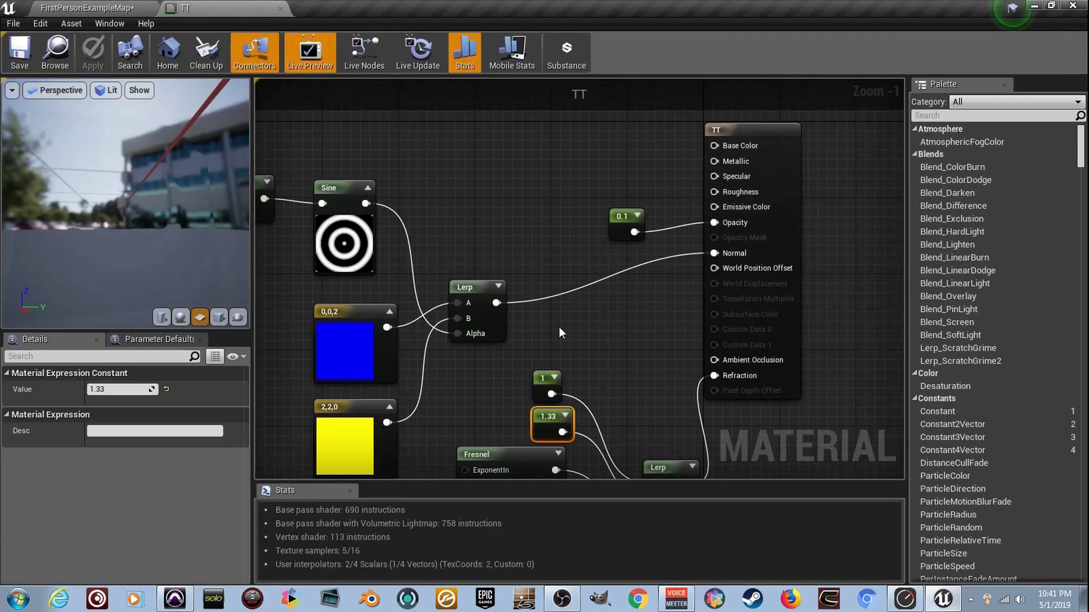
right_drag(665, 339, 590, 335)
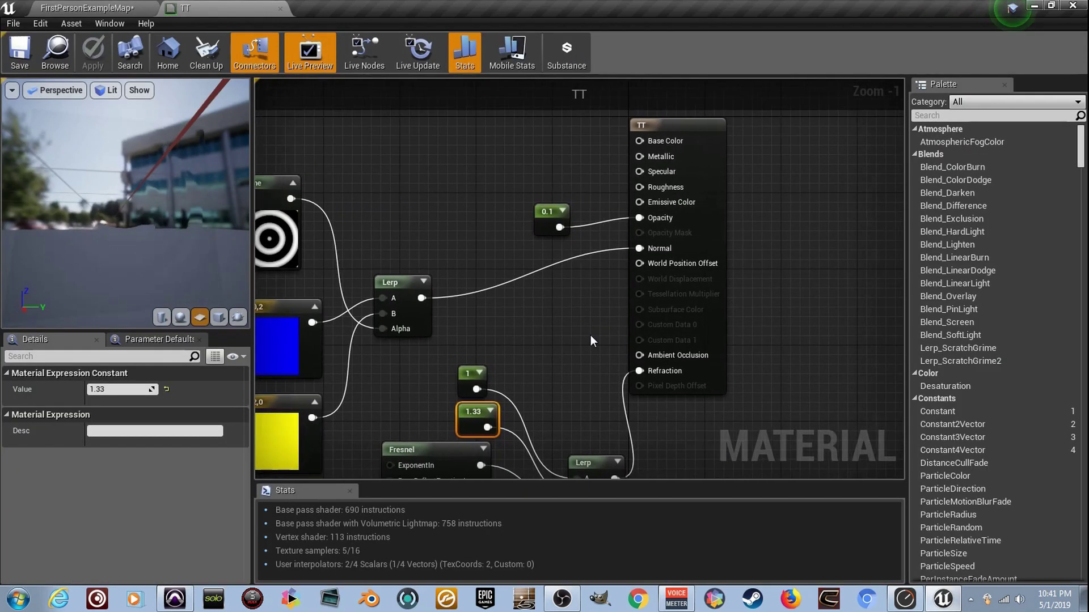
ctrl+scroll(667, 273, up, 8)
right_drag(663, 269, 559, 318)
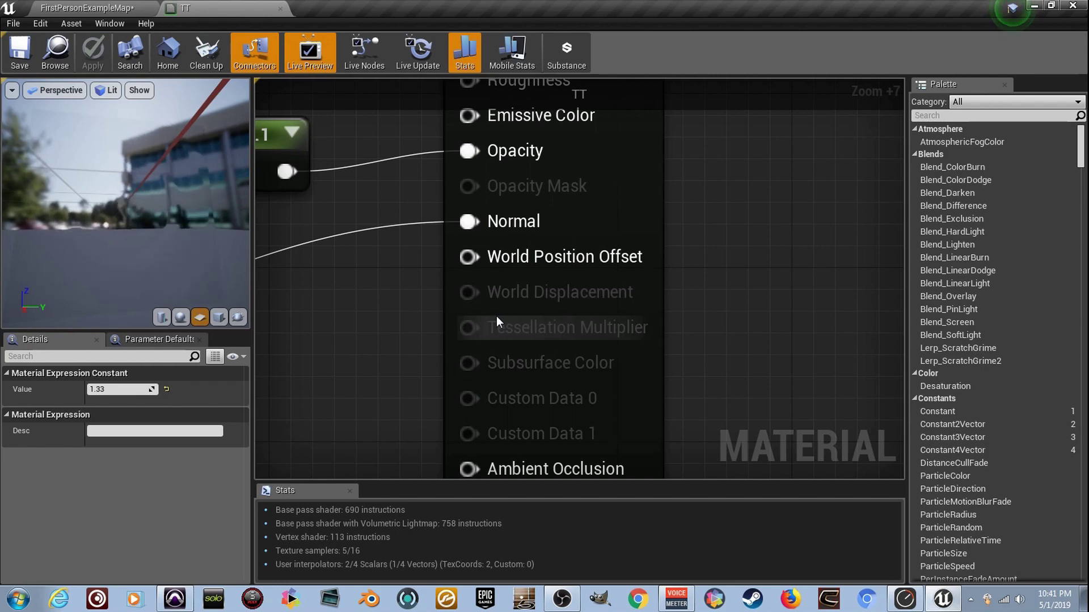
right_drag(622, 317, 771, 302)
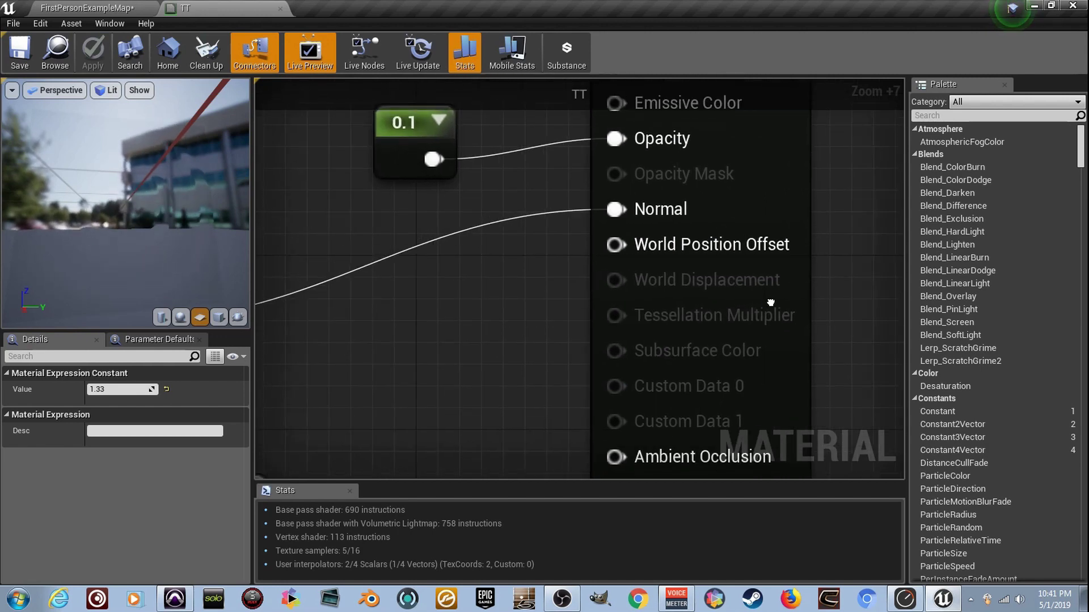
scroll(672, 319, down, 4)
scroll(689, 318, up, 3)
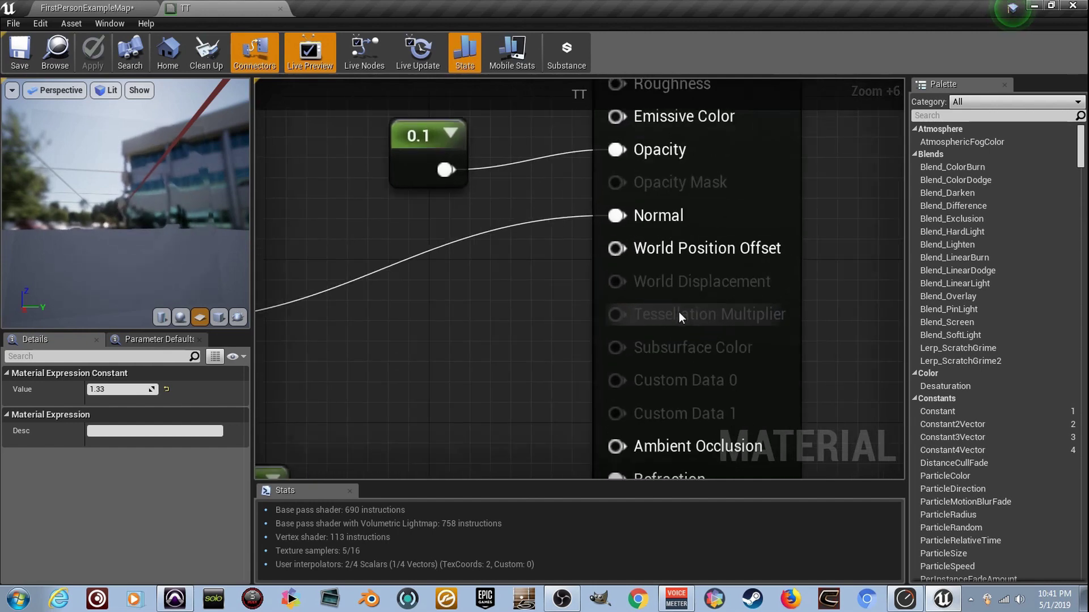
Set the material's D3D11 Tessellation Mode to PN Triangles and check the displacement inputs on the main node.
click(775, 281)
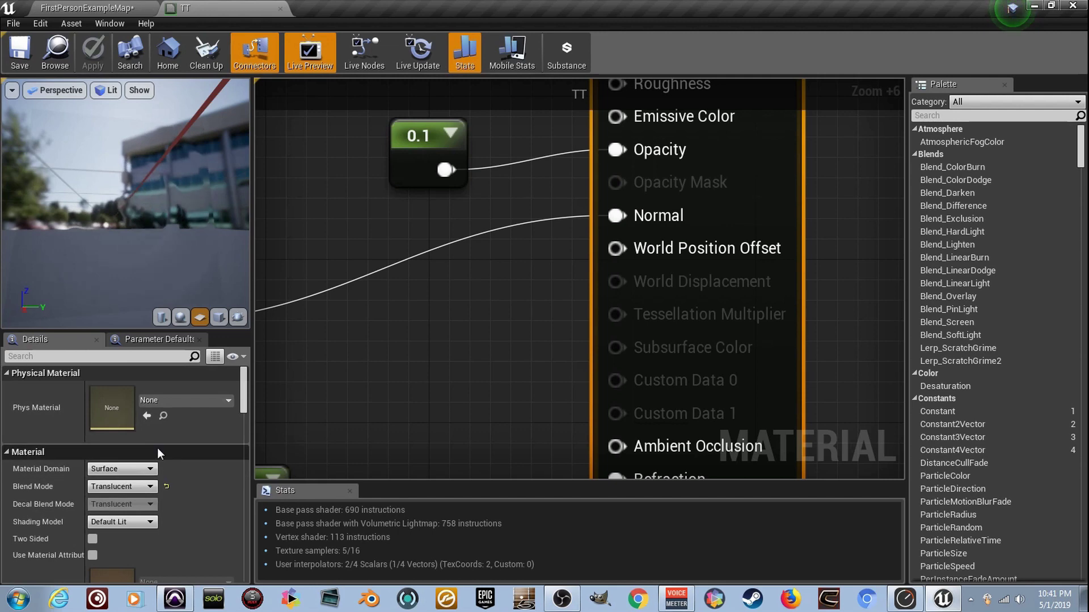
scroll(122, 479, down, 1)
scroll(122, 479, down, 10)
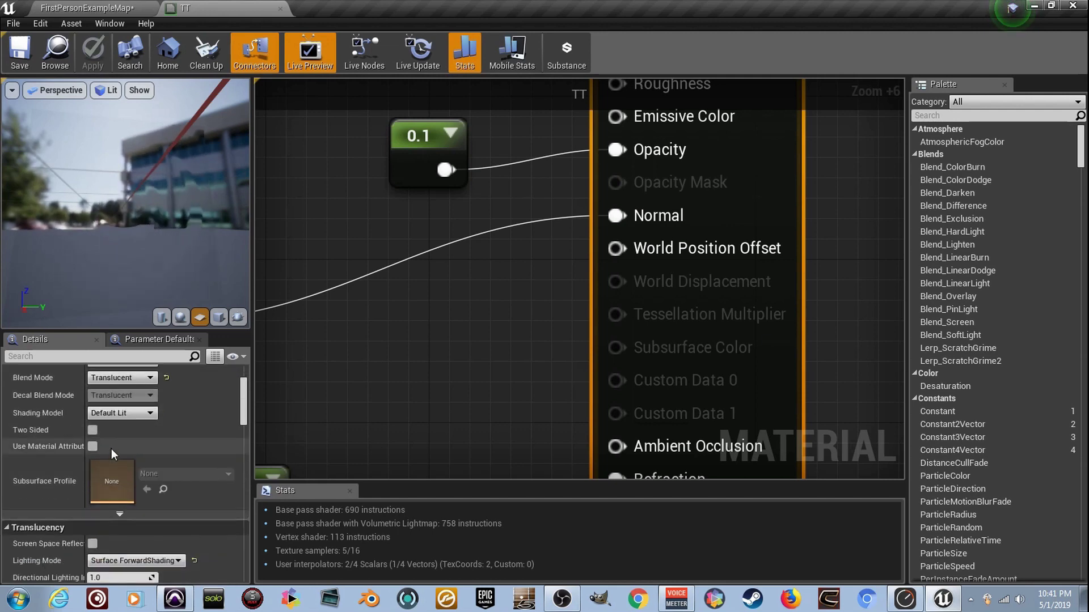
scroll(128, 462, down, 15)
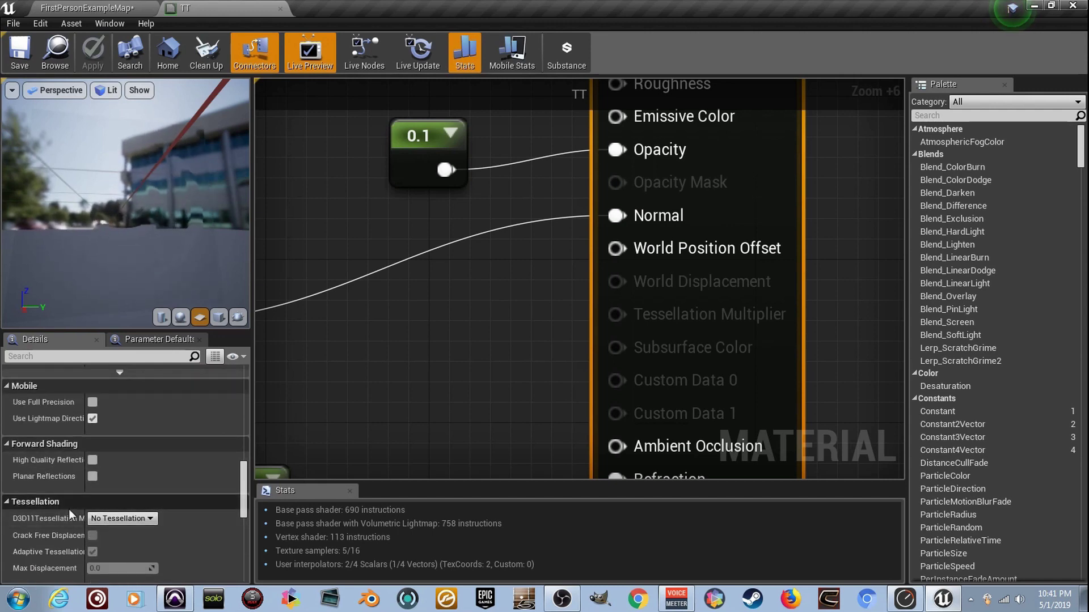
click(144, 519)
click(137, 552)
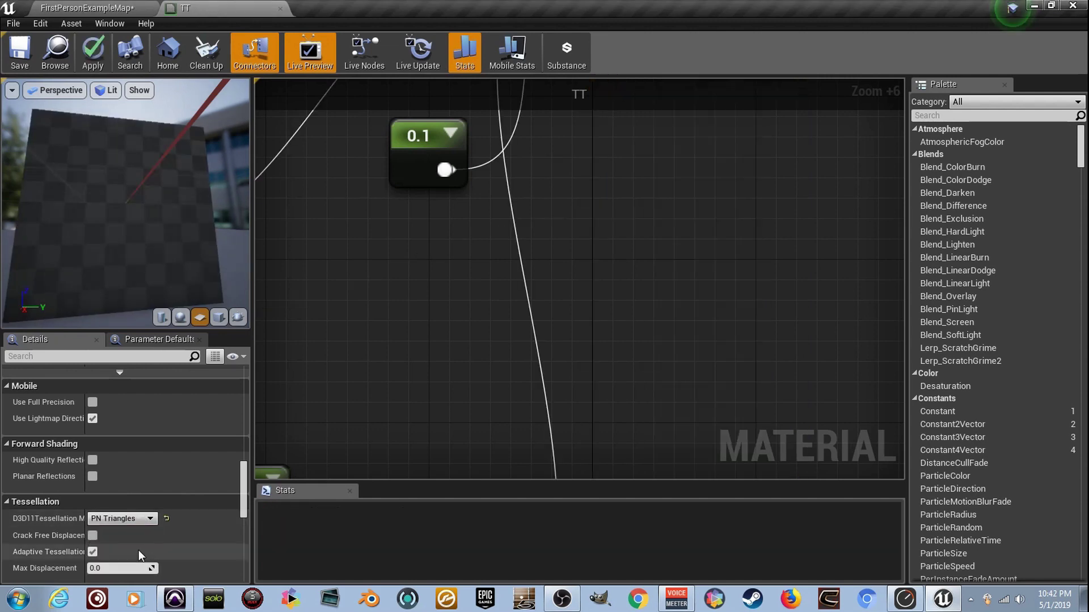
scroll(517, 352, down, 6)
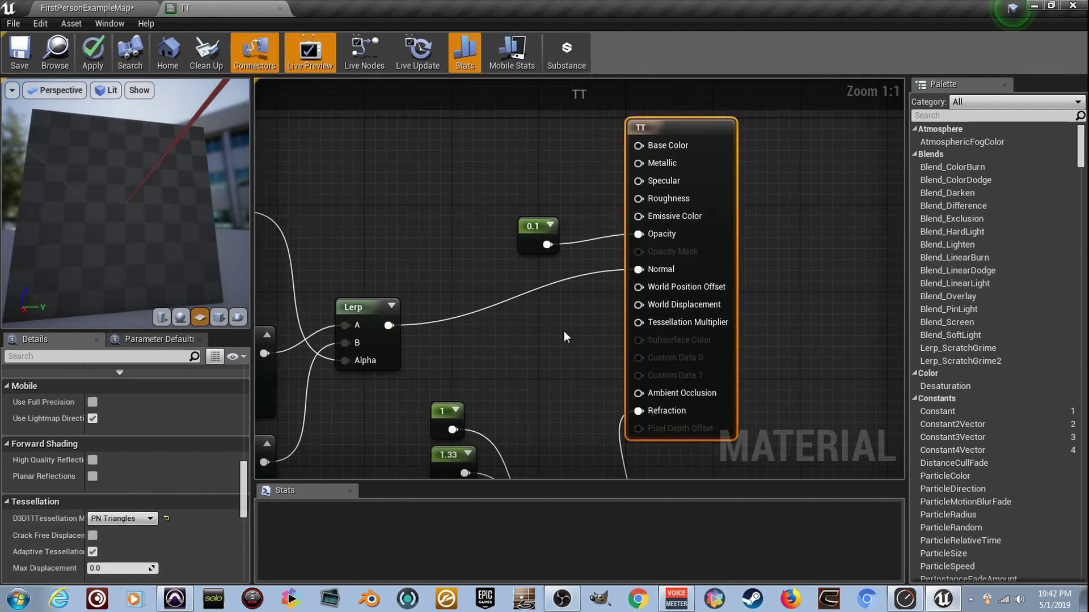
scroll(499, 329, up, 7)
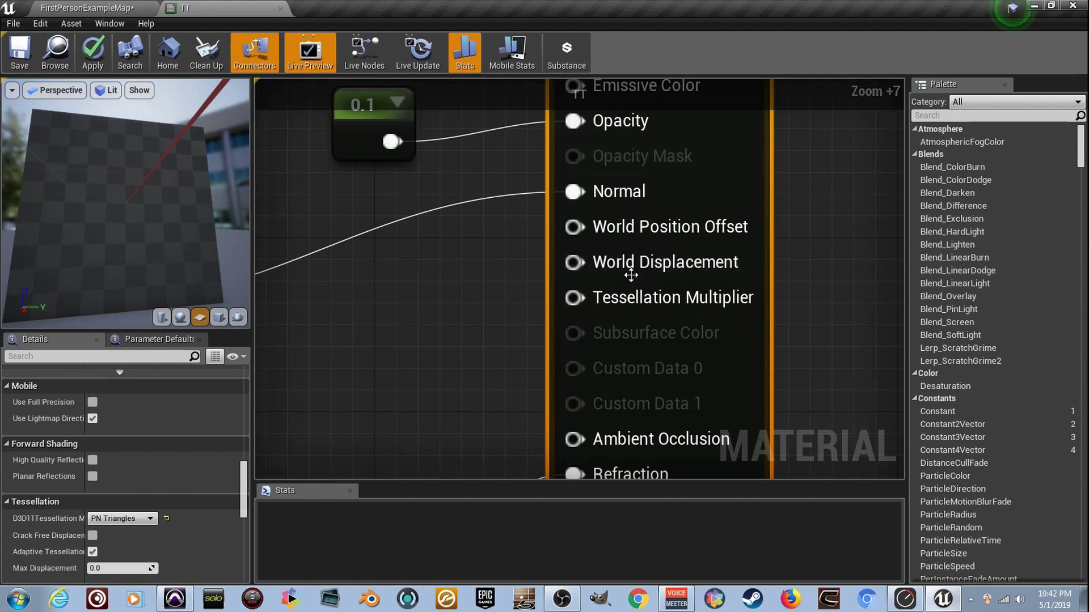
scroll(516, 297, down, 5)
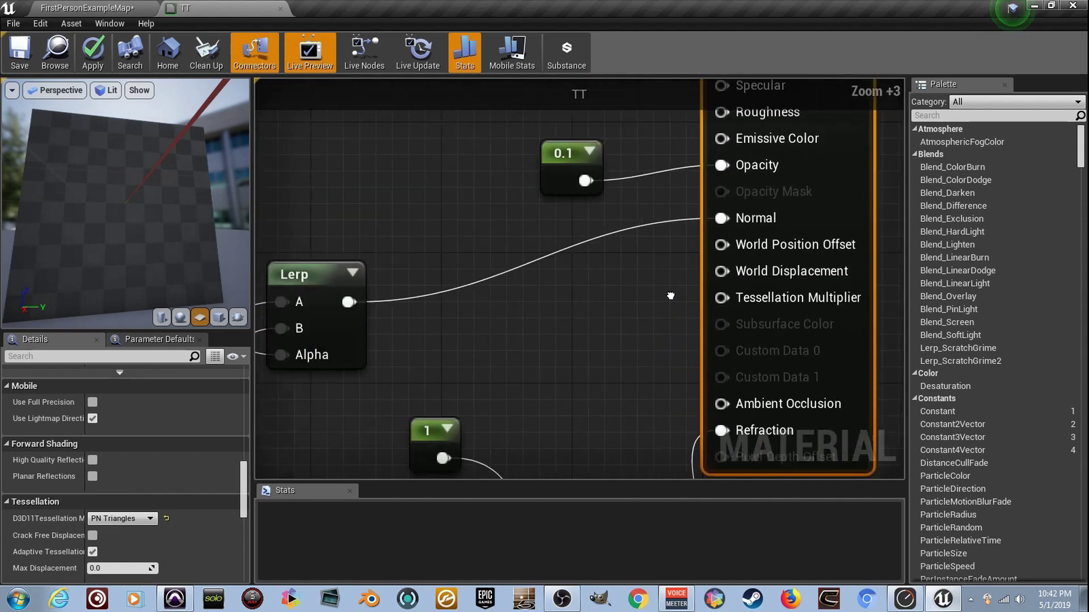
Add a VertexNormalWS node between the normal Lerp and the main material node.
right_click(520, 296)
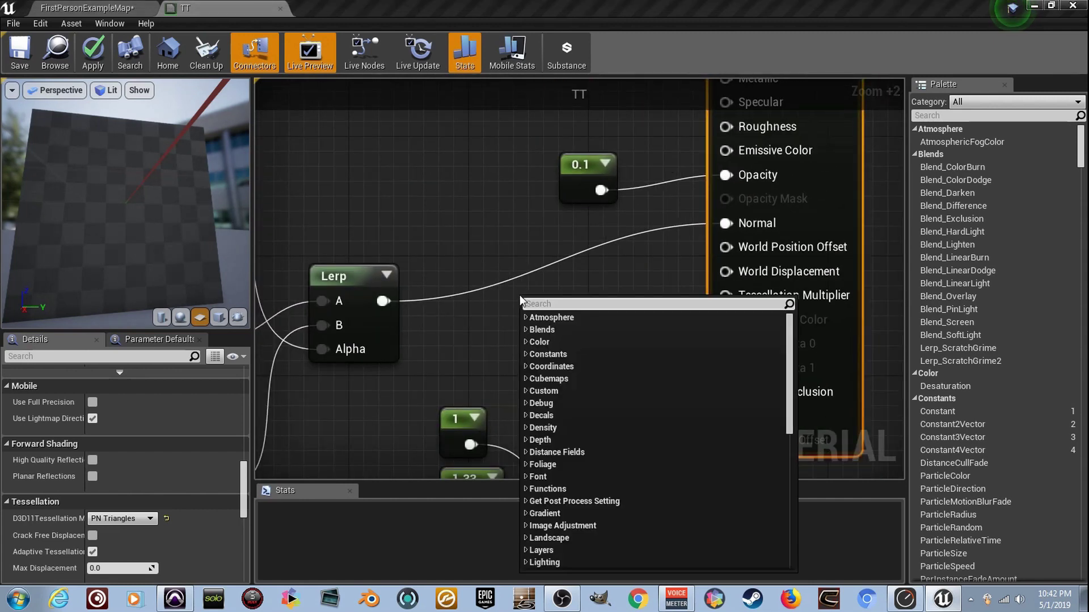
text(vert)
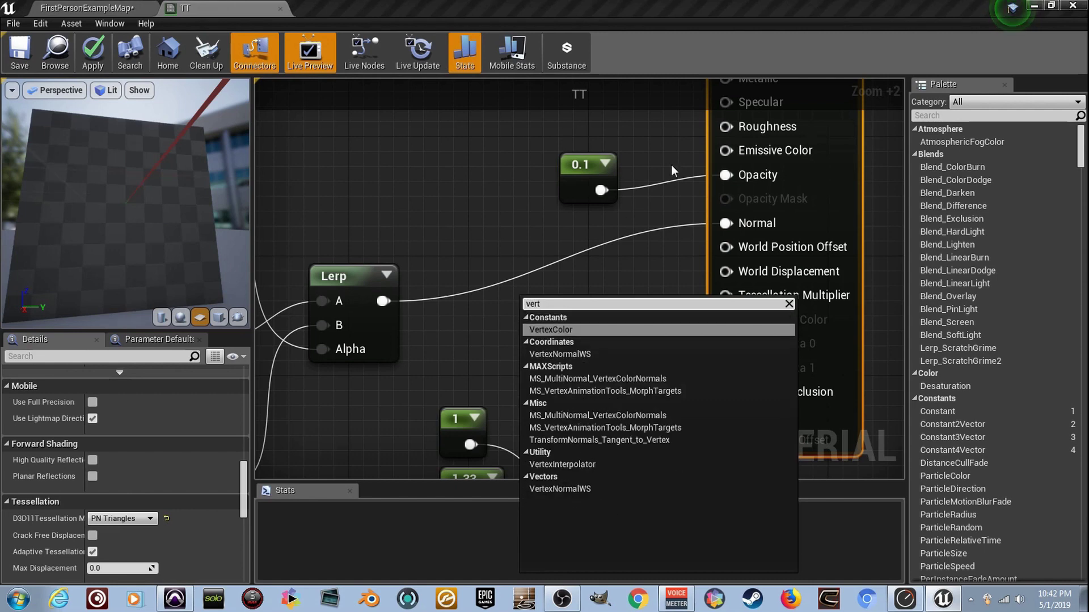
click(583, 355)
scroll(610, 328, down, 4)
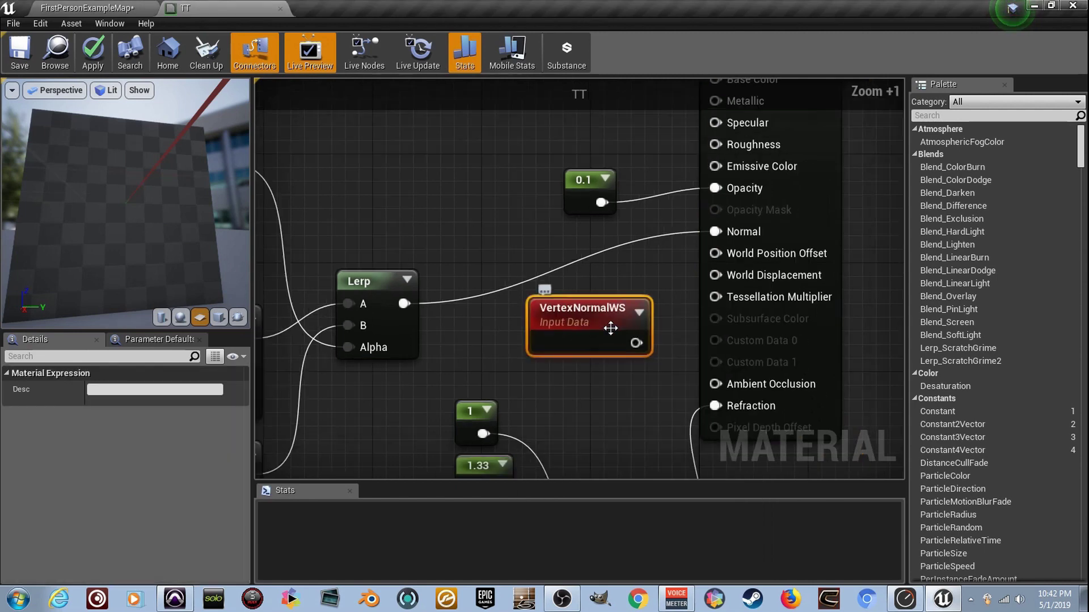
Rearrange the main node, normal Lerp, 0.1 opacity constant and VertexNormalWS node to make room for the displacement nodes.
click(656, 342)
drag(656, 342, 676, 350)
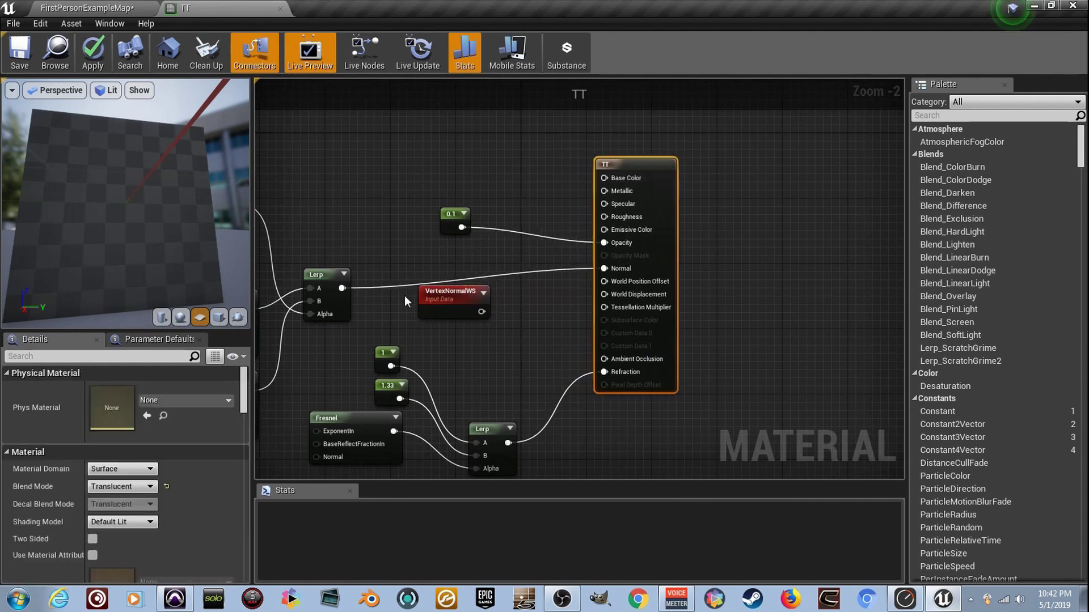
scroll(377, 280, up, 1)
drag(321, 281, 328, 244)
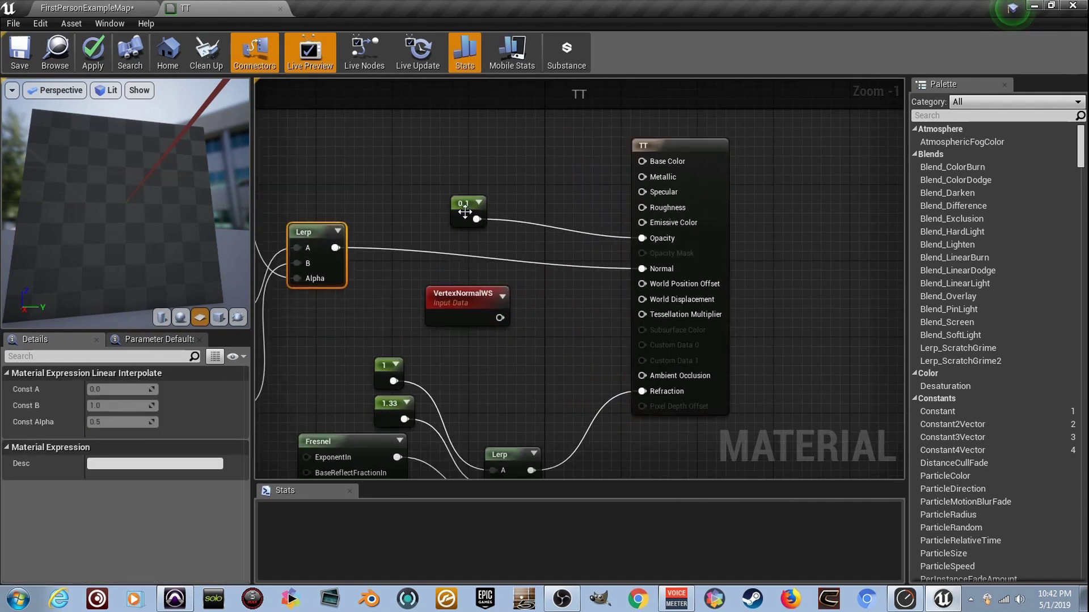
drag(465, 211, 465, 173)
drag(462, 293, 409, 259)
right_drag(409, 259, 550, 260)
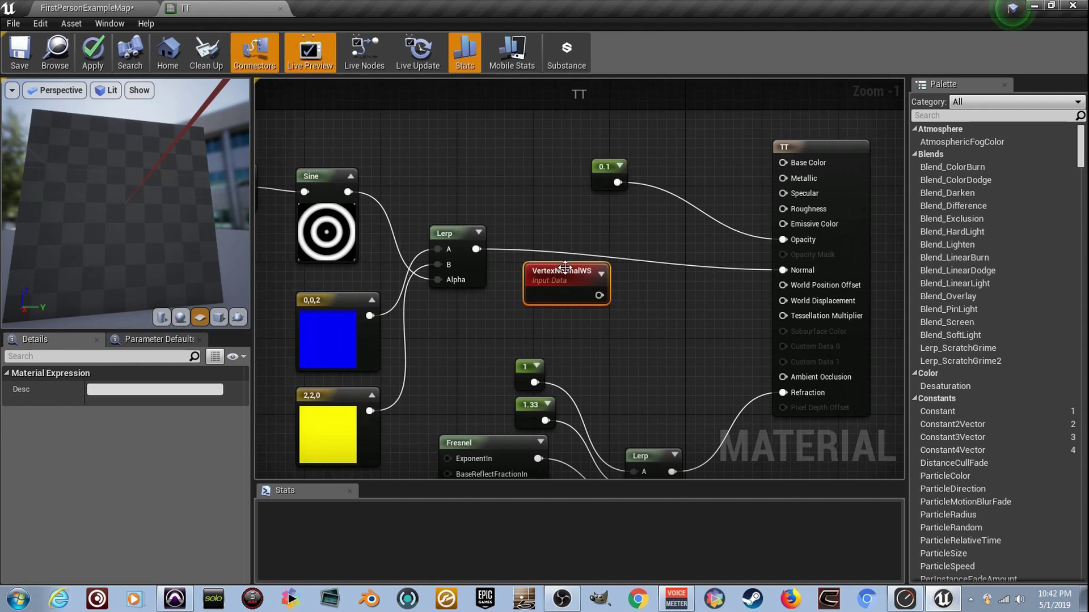
Add a Multiply node below VertexNormalWS and connect the VertexNormalWS output to its A input.
click(628, 297)
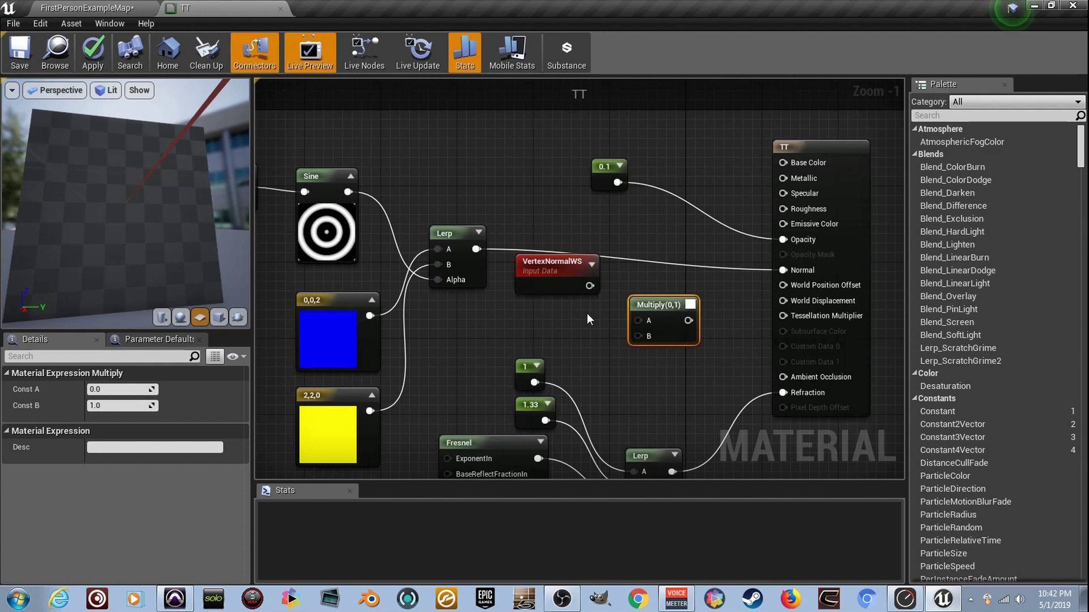
drag(643, 306, 548, 316)
click(514, 201)
click(516, 206)
mouse_move(590, 257)
mouse_down()
mouse_move(528, 312)
mouse_move(538, 317)
mouse_move(590, 257)
mouse_up()
click(474, 174)
Move the 0.1 constant and VertexNormalWS clear of the wires, and connect the Sine output to the Multiply's B input.
drag(614, 174, 671, 156)
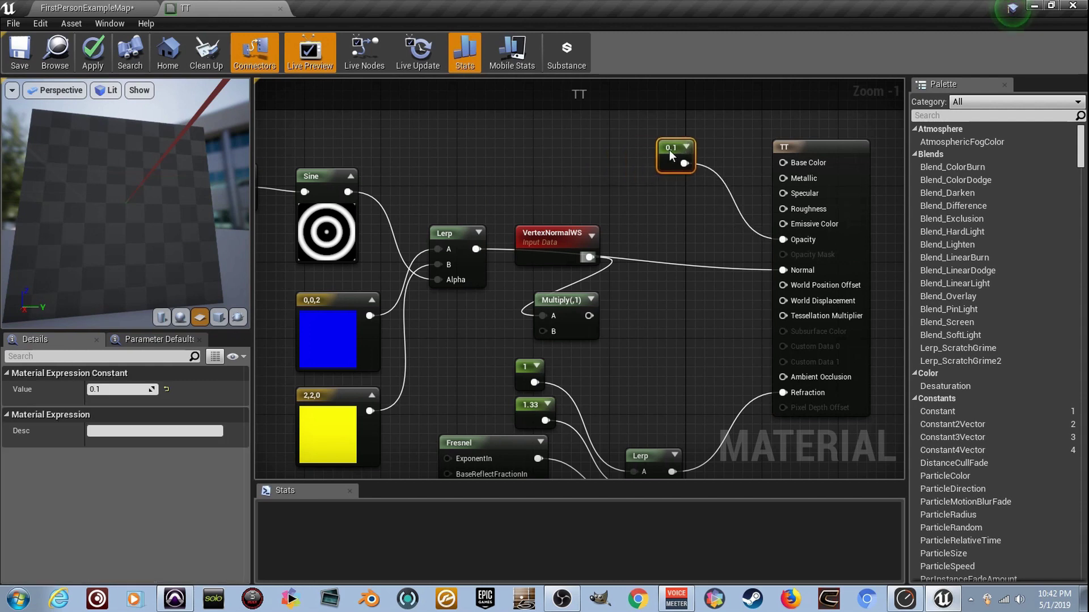
drag(547, 241, 547, 184)
right_drag(540, 272, 553, 245)
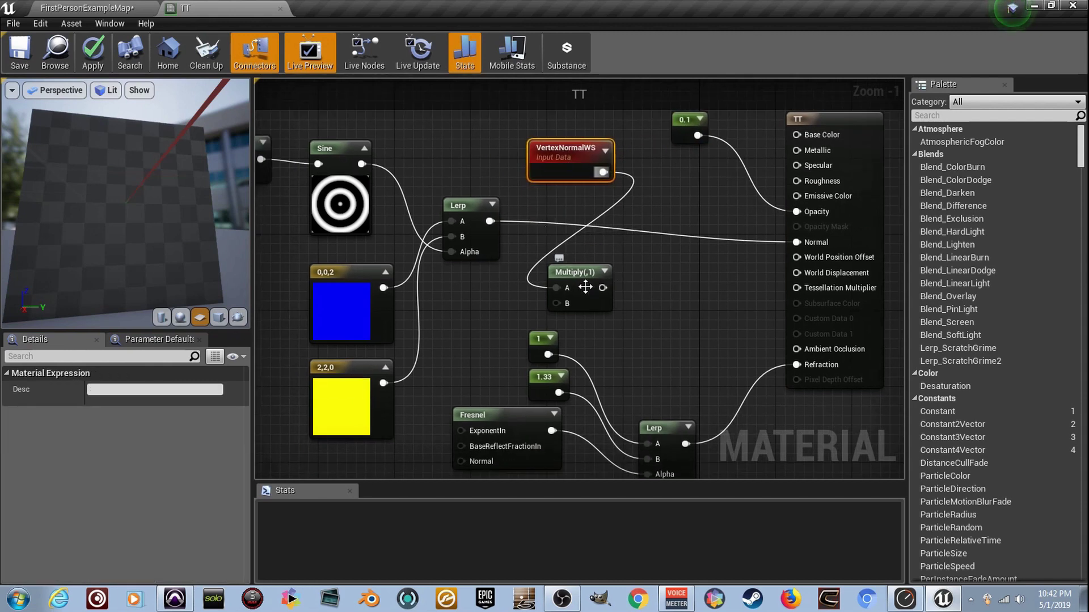
scroll(586, 288, up, 1)
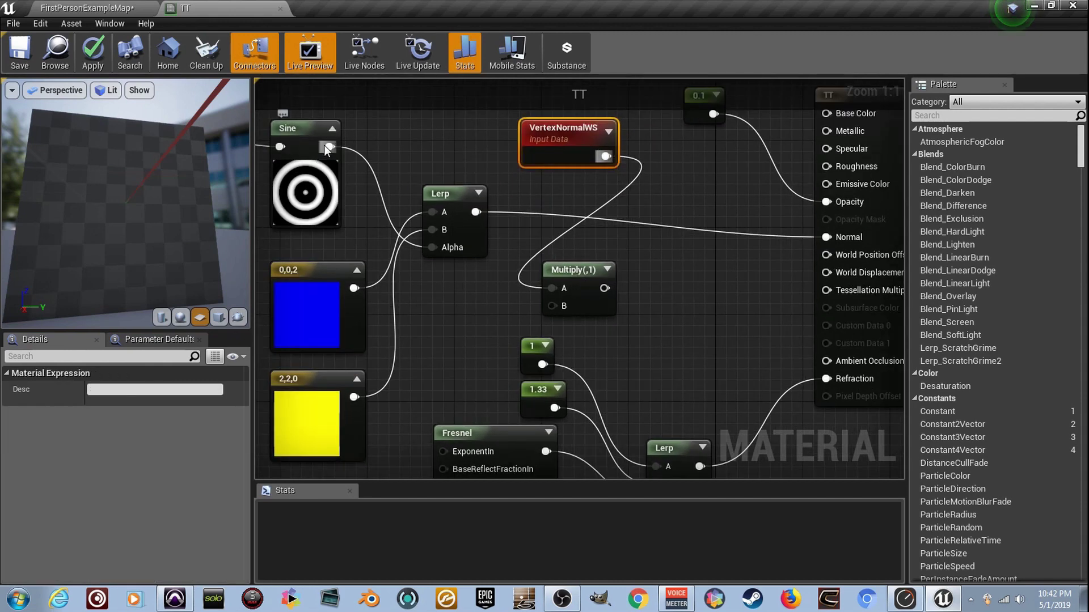
drag(328, 146, 551, 305)
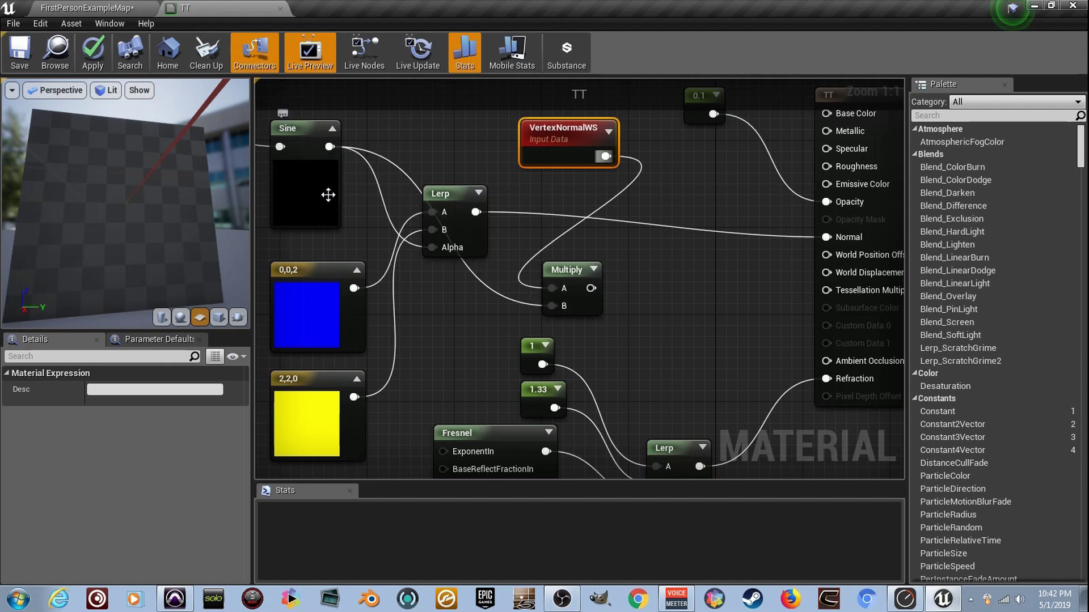
Multiply the first Multiply's output by a constant of 5 in a second Multiply node, and feed it into World Displacement.
right_drag(586, 281, 533, 286)
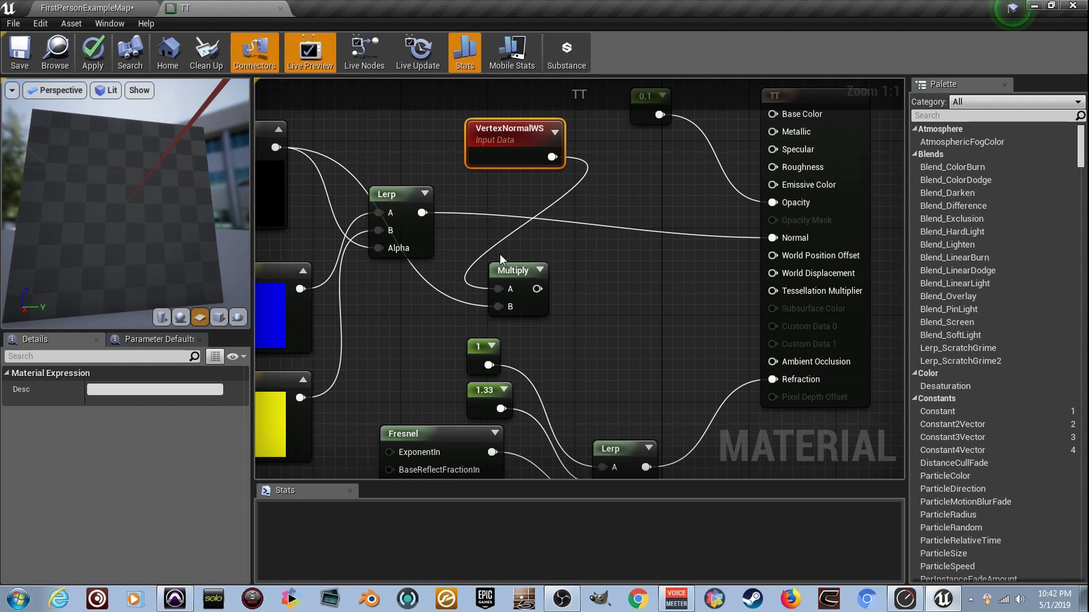
right_drag(329, 200, 393, 215)
right_drag(649, 233, 550, 207)
right_drag(575, 268, 548, 295)
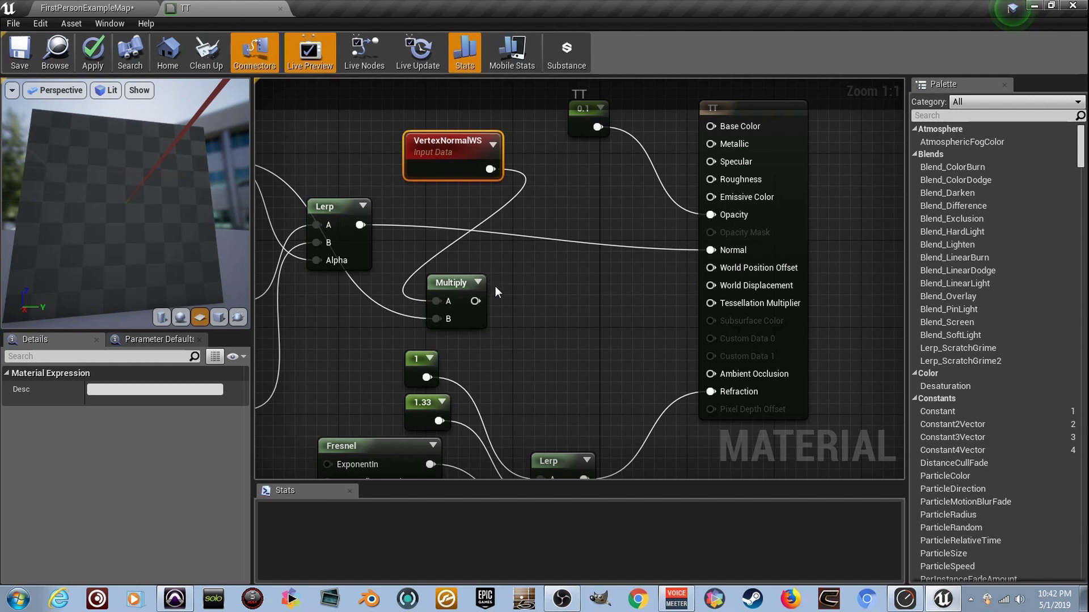
click(546, 278)
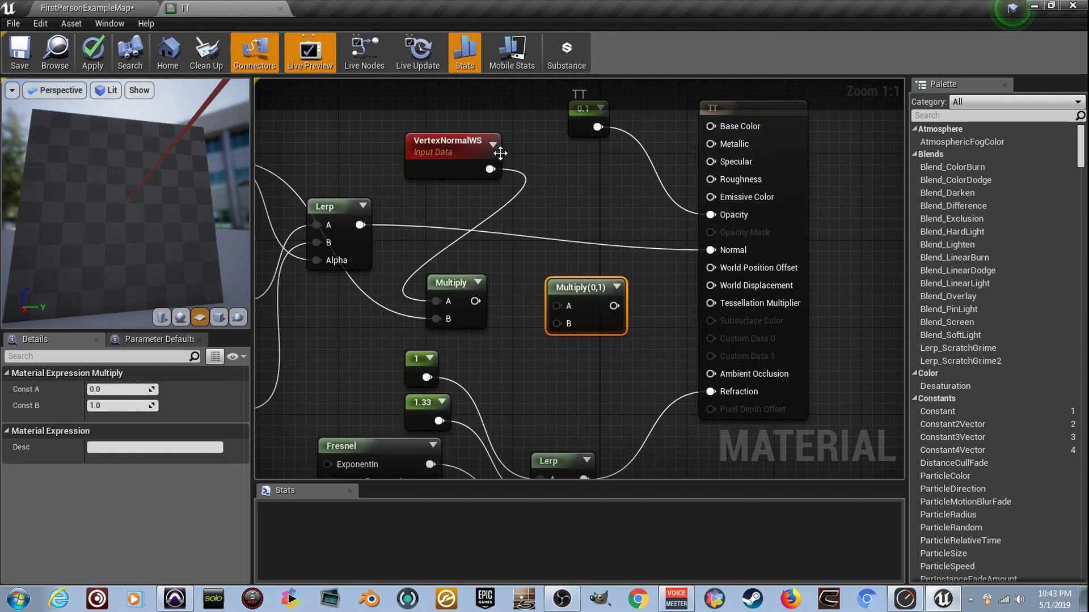
drag(475, 301, 558, 306)
click(504, 346)
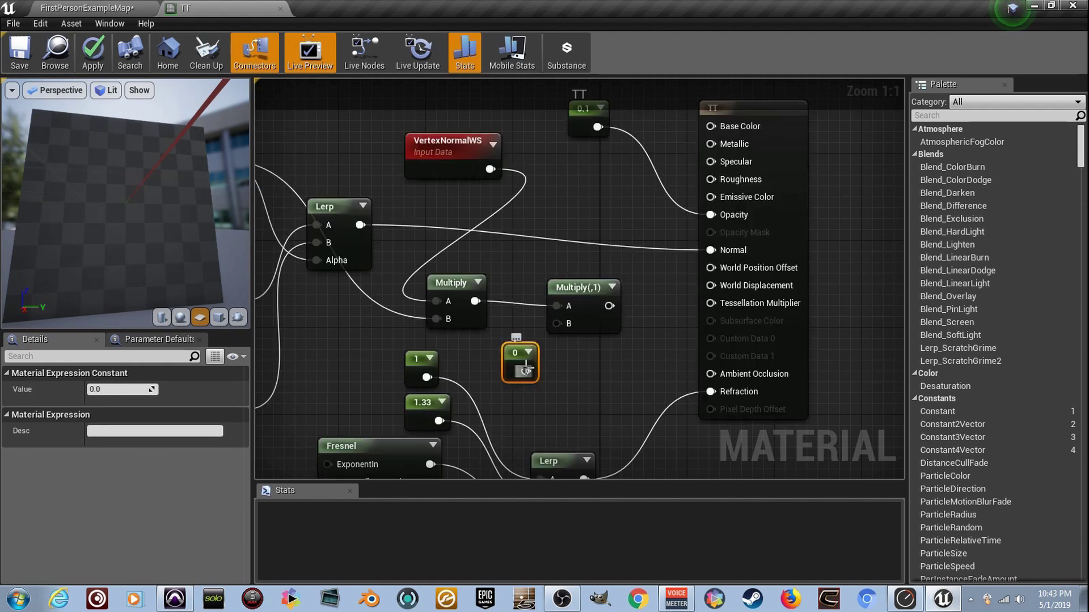
drag(525, 370, 557, 323)
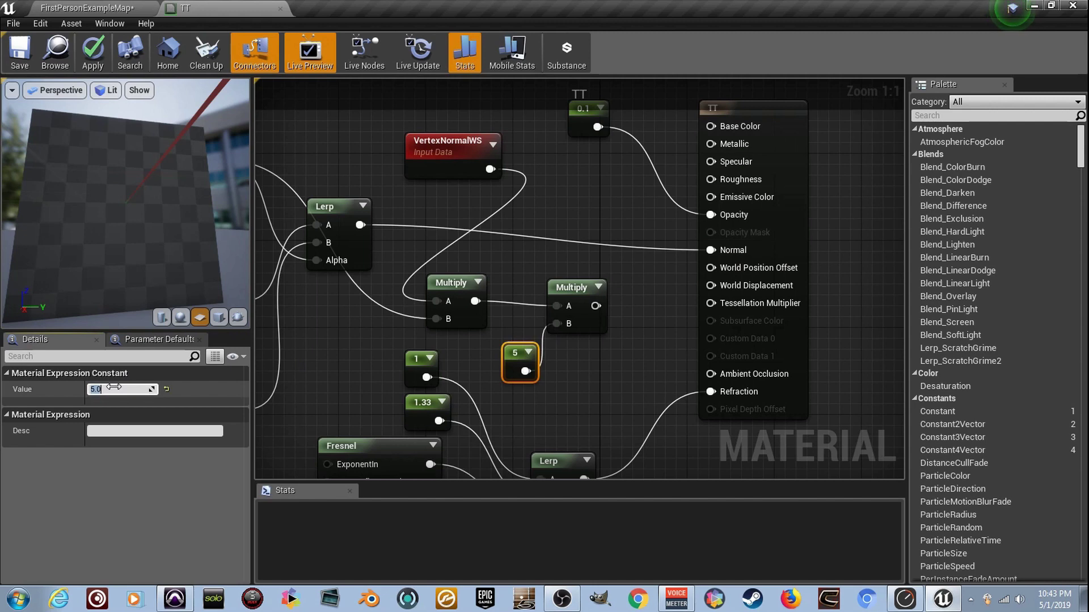
drag(595, 305, 712, 287)
Shift the main node aside and connect a new constant of 5 to its Tessellation Multiplier input.
right_drag(728, 314, 572, 315)
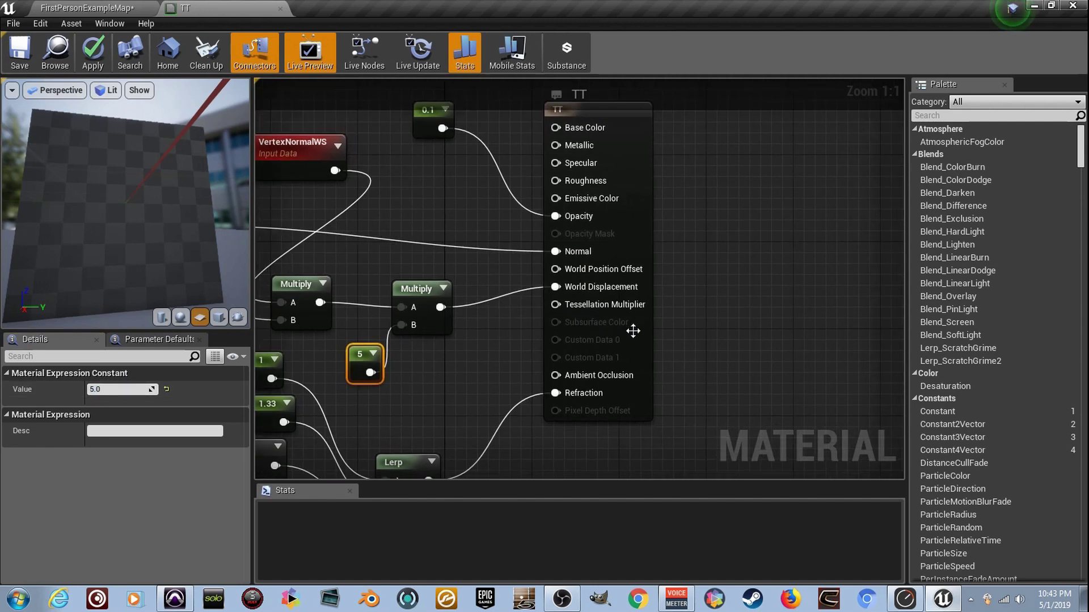
drag(632, 327, 665, 340)
click(498, 324)
drag(518, 346, 589, 305)
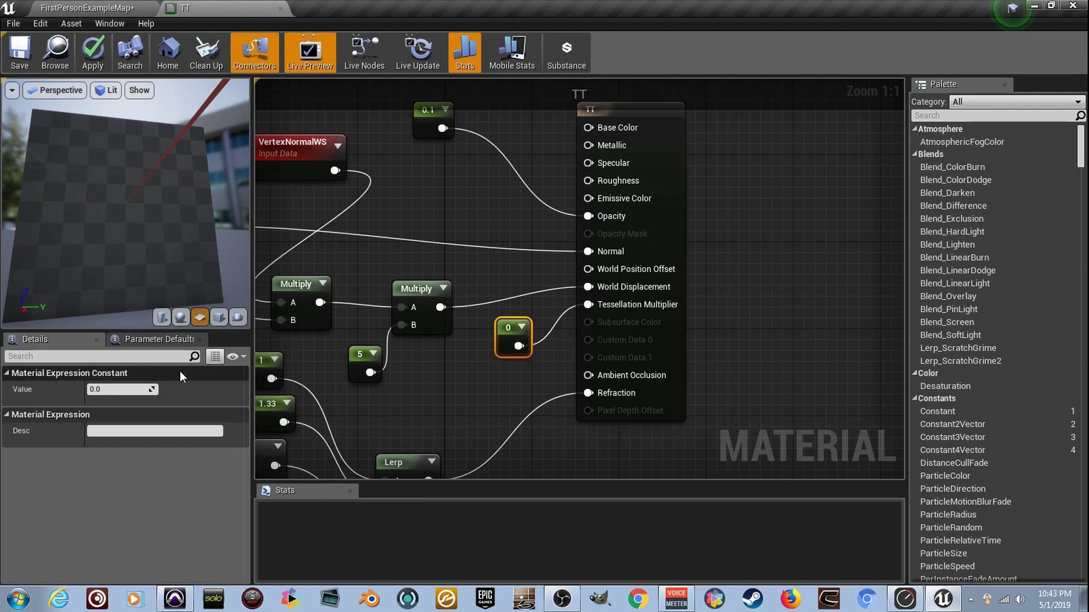
text(58)
key(Return)
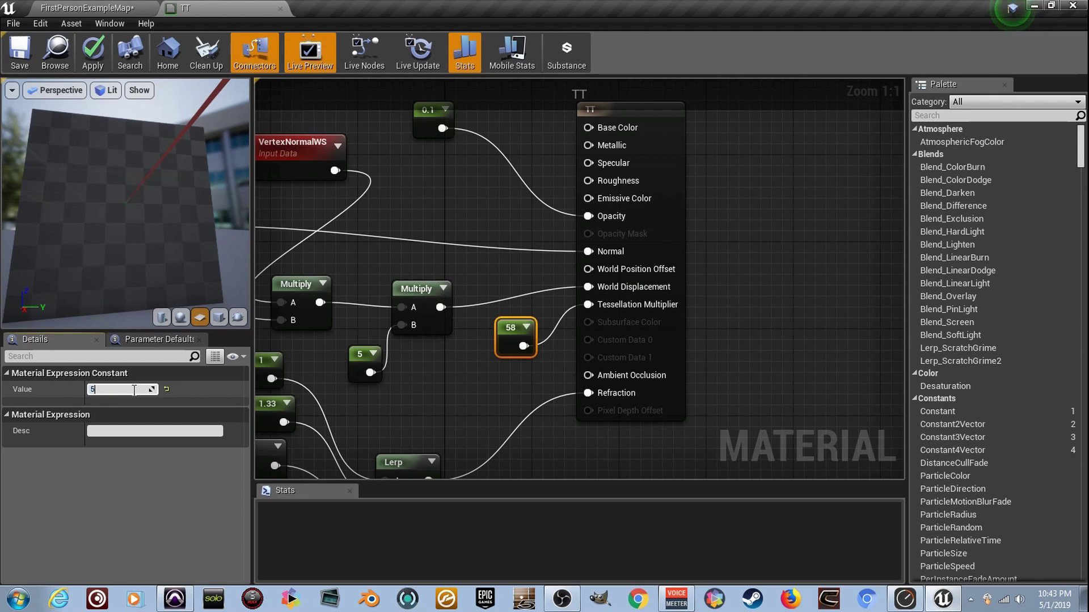
text(5)
key(Return)
Look over the complete graph with its displacement nodes, save the TT material, and rotate its preview.
scroll(427, 338, down, 3)
right_drag(427, 331, 572, 301)
right_drag(552, 260, 576, 274)
right_drag(512, 266, 669, 295)
scroll(595, 278, down, 7)
scroll(527, 267, up, 5)
scroll(516, 261, down, 2)
scroll(508, 243, up, 1)
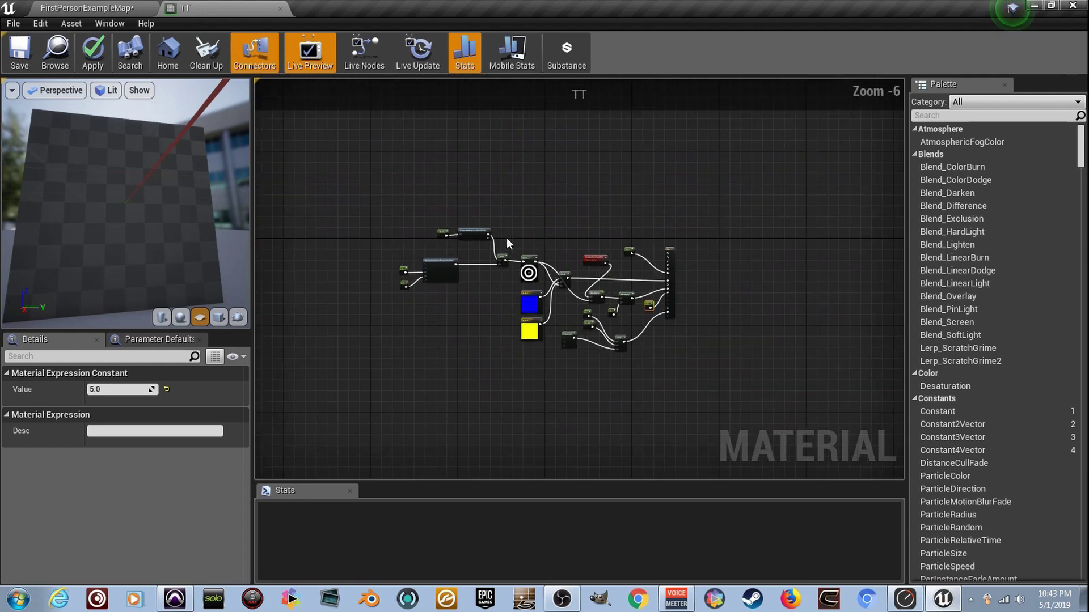
click(20, 60)
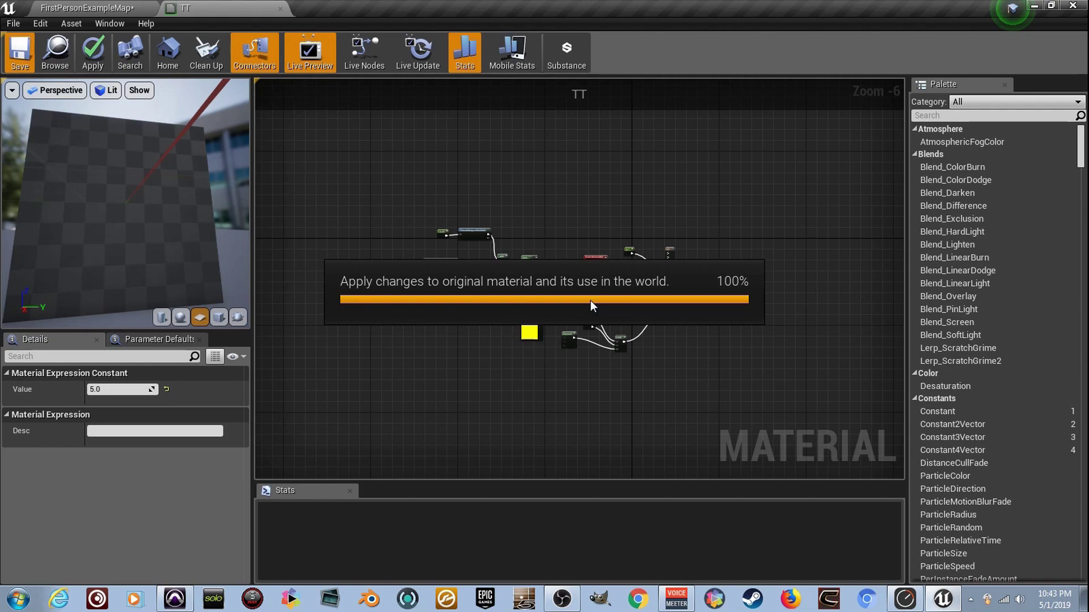
drag(85, 149, 138, 149)
Return to the level and examine the displaced ripples on Shape_Plane2 inside the door frame from several angles.
click(104, 11)
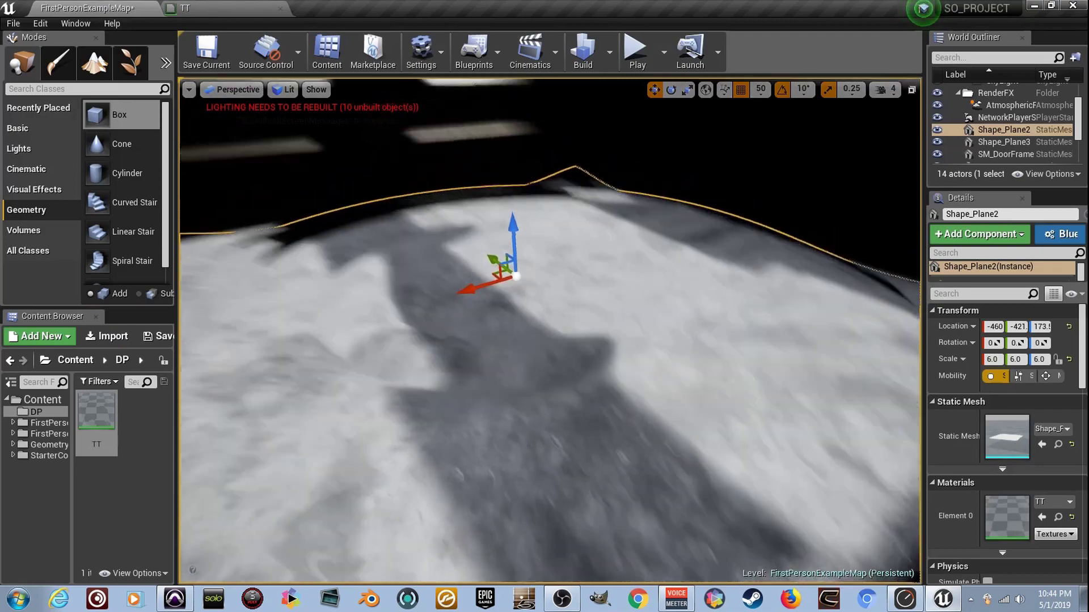
mouse_move(550, 330)
right_down()
mouse_move(511, 273)
mouse_move(533, 289)
mouse_move(454, 272)
mouse_move(431, 238)
mouse_move(596, 278)
mouse_move(590, 313)
mouse_move(482, 324)
mouse_move(549, 332)
right_up()
right_drag(565, 256, 615, 297)
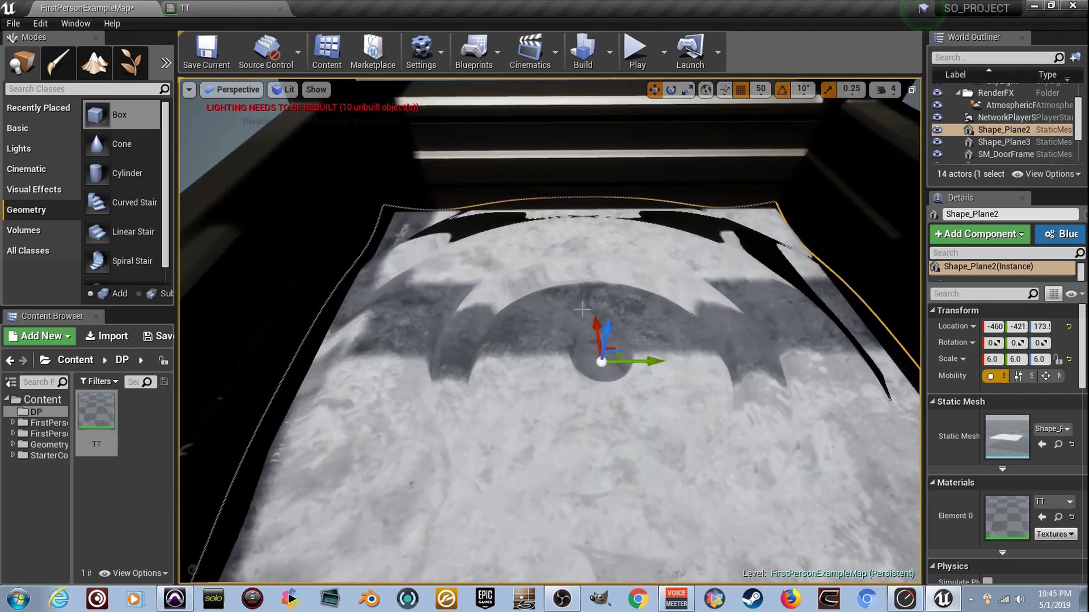